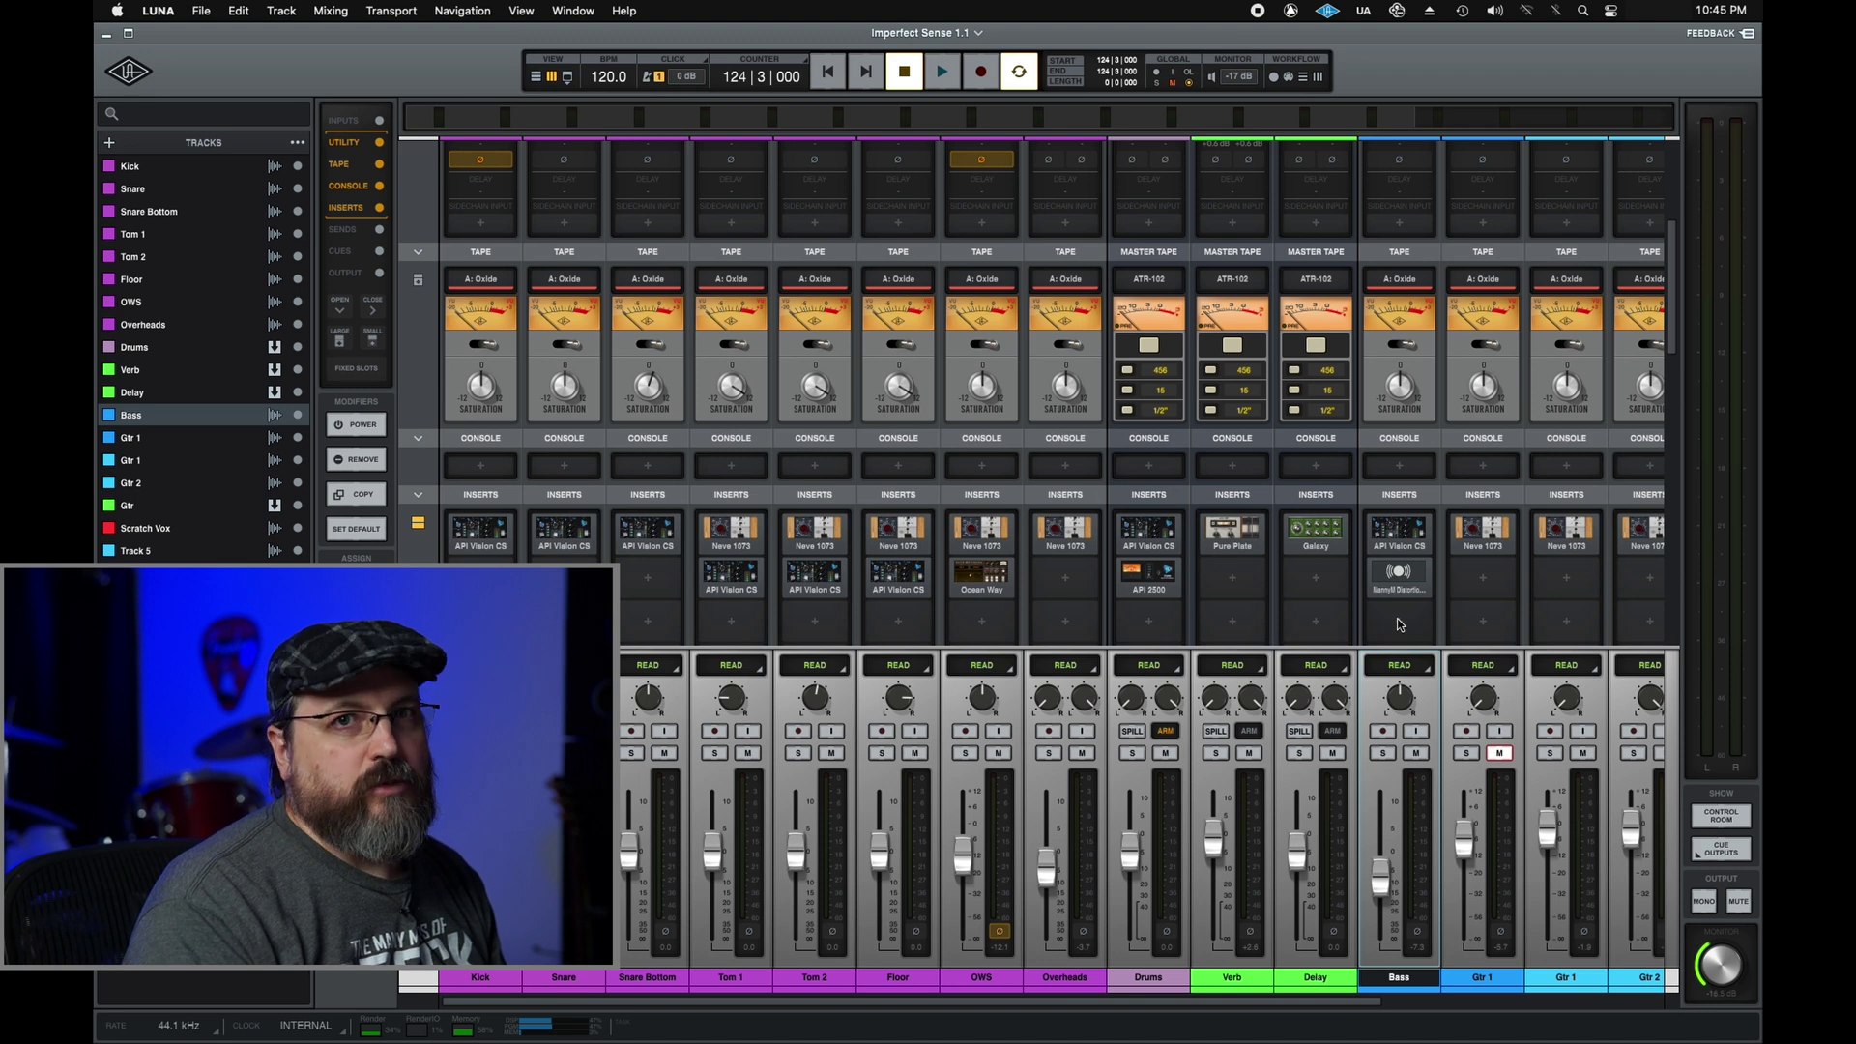
Step: Play the session and look across all mixer channels through to the MAIN output
{"action": "key", "text": "space"}
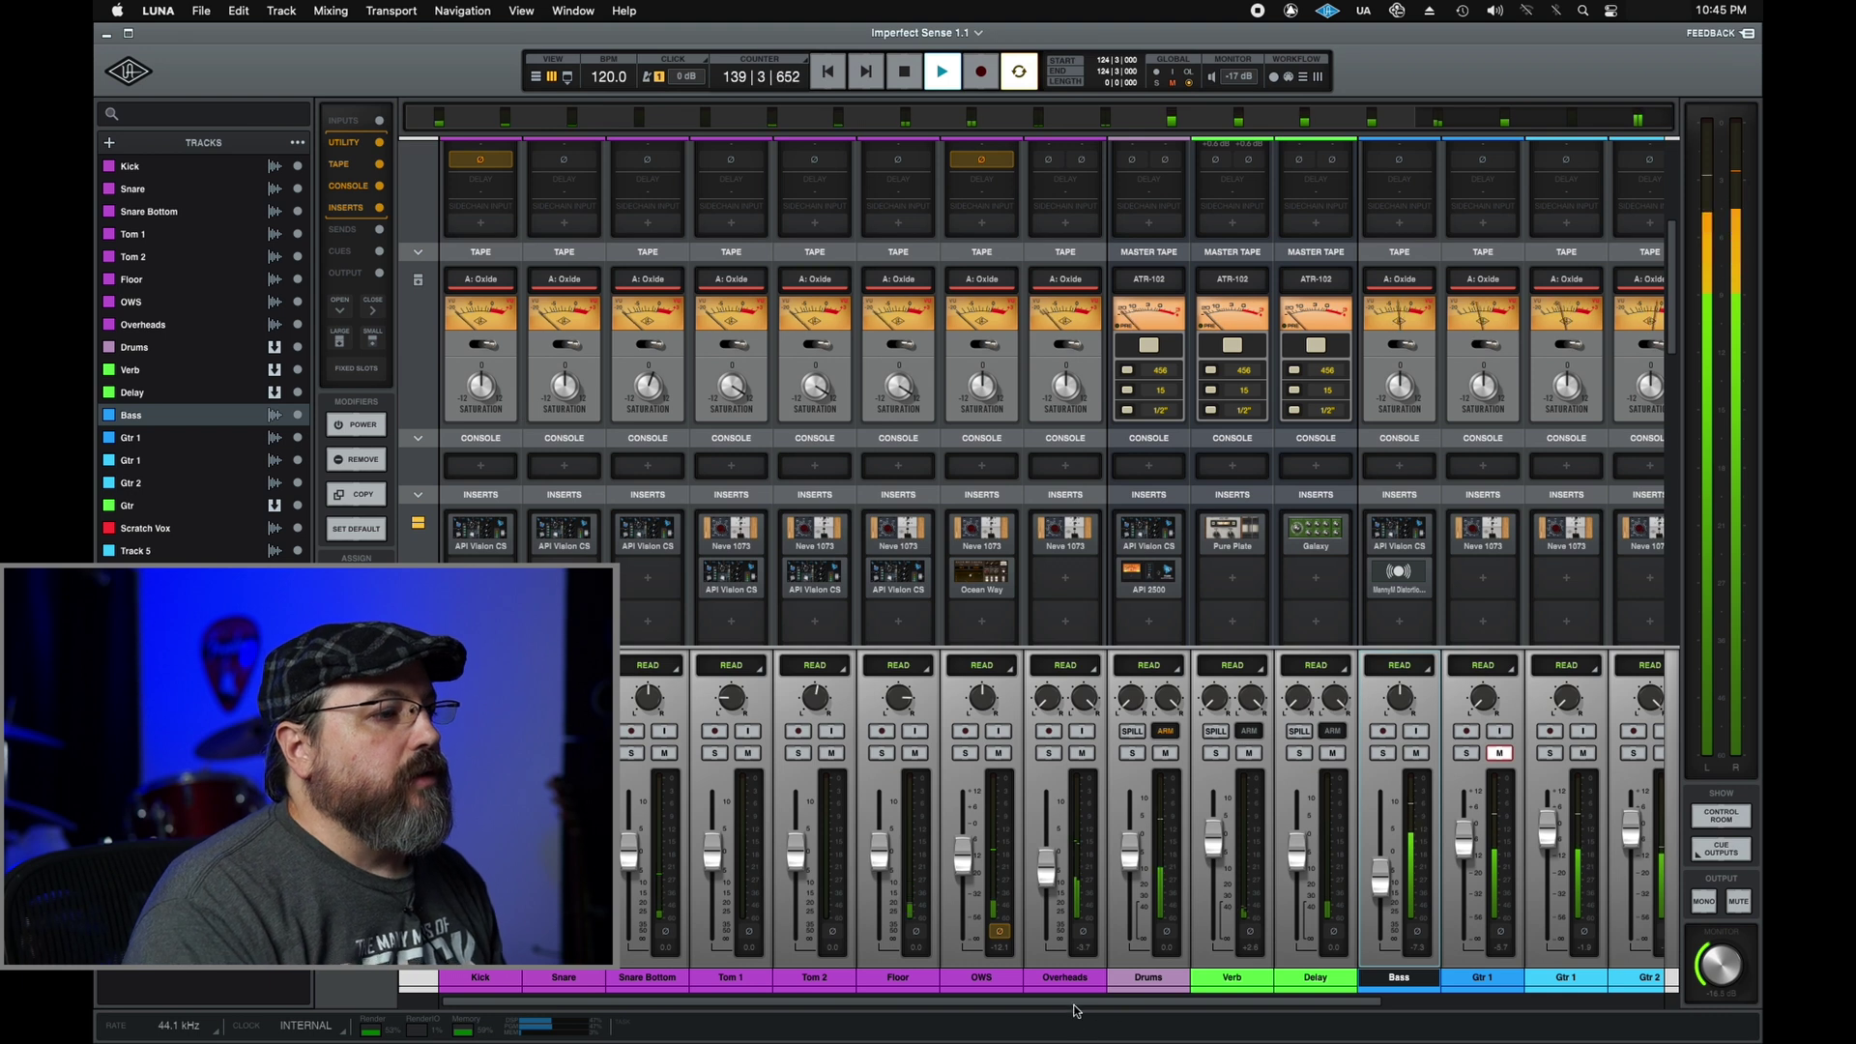
{"action": "left_click_drag", "start_coordinate": [1071, 1006], "coordinate": [1438, 1011]}
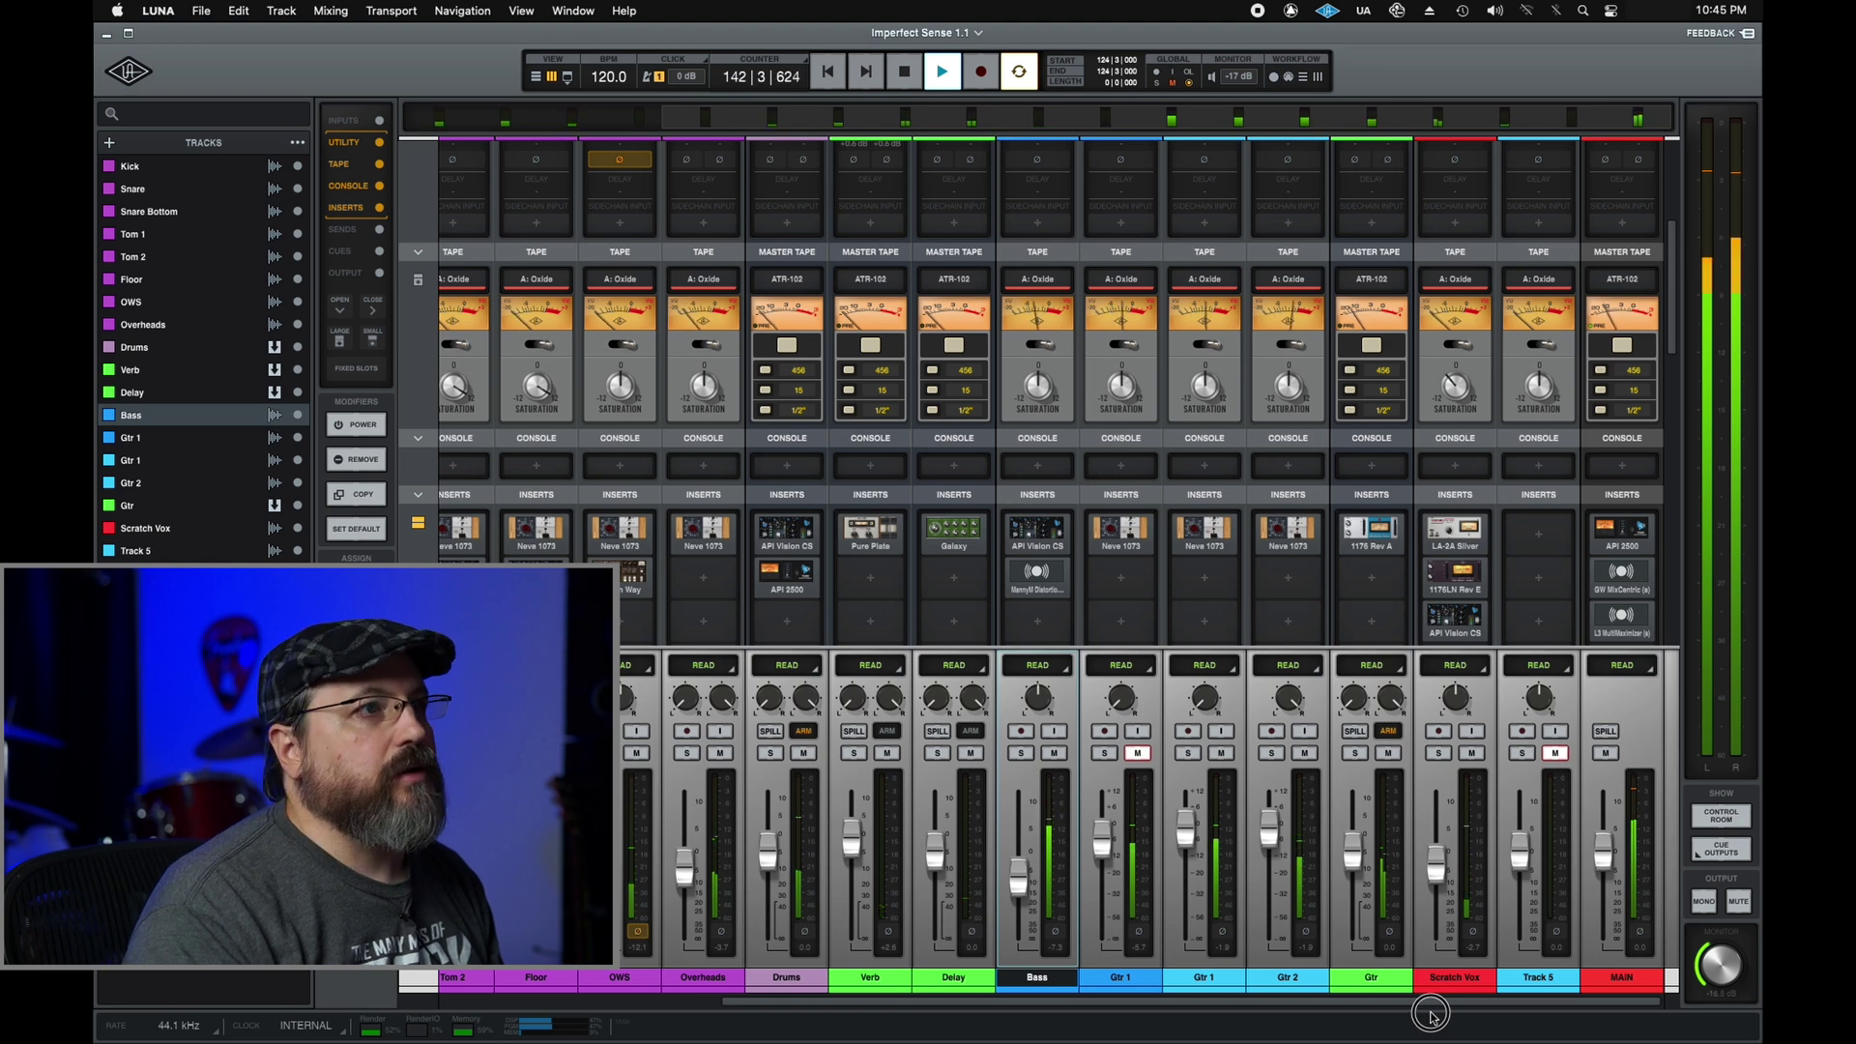
{"action": "left_click_drag", "start_coordinate": [1438, 1012], "coordinate": [802, 1009]}
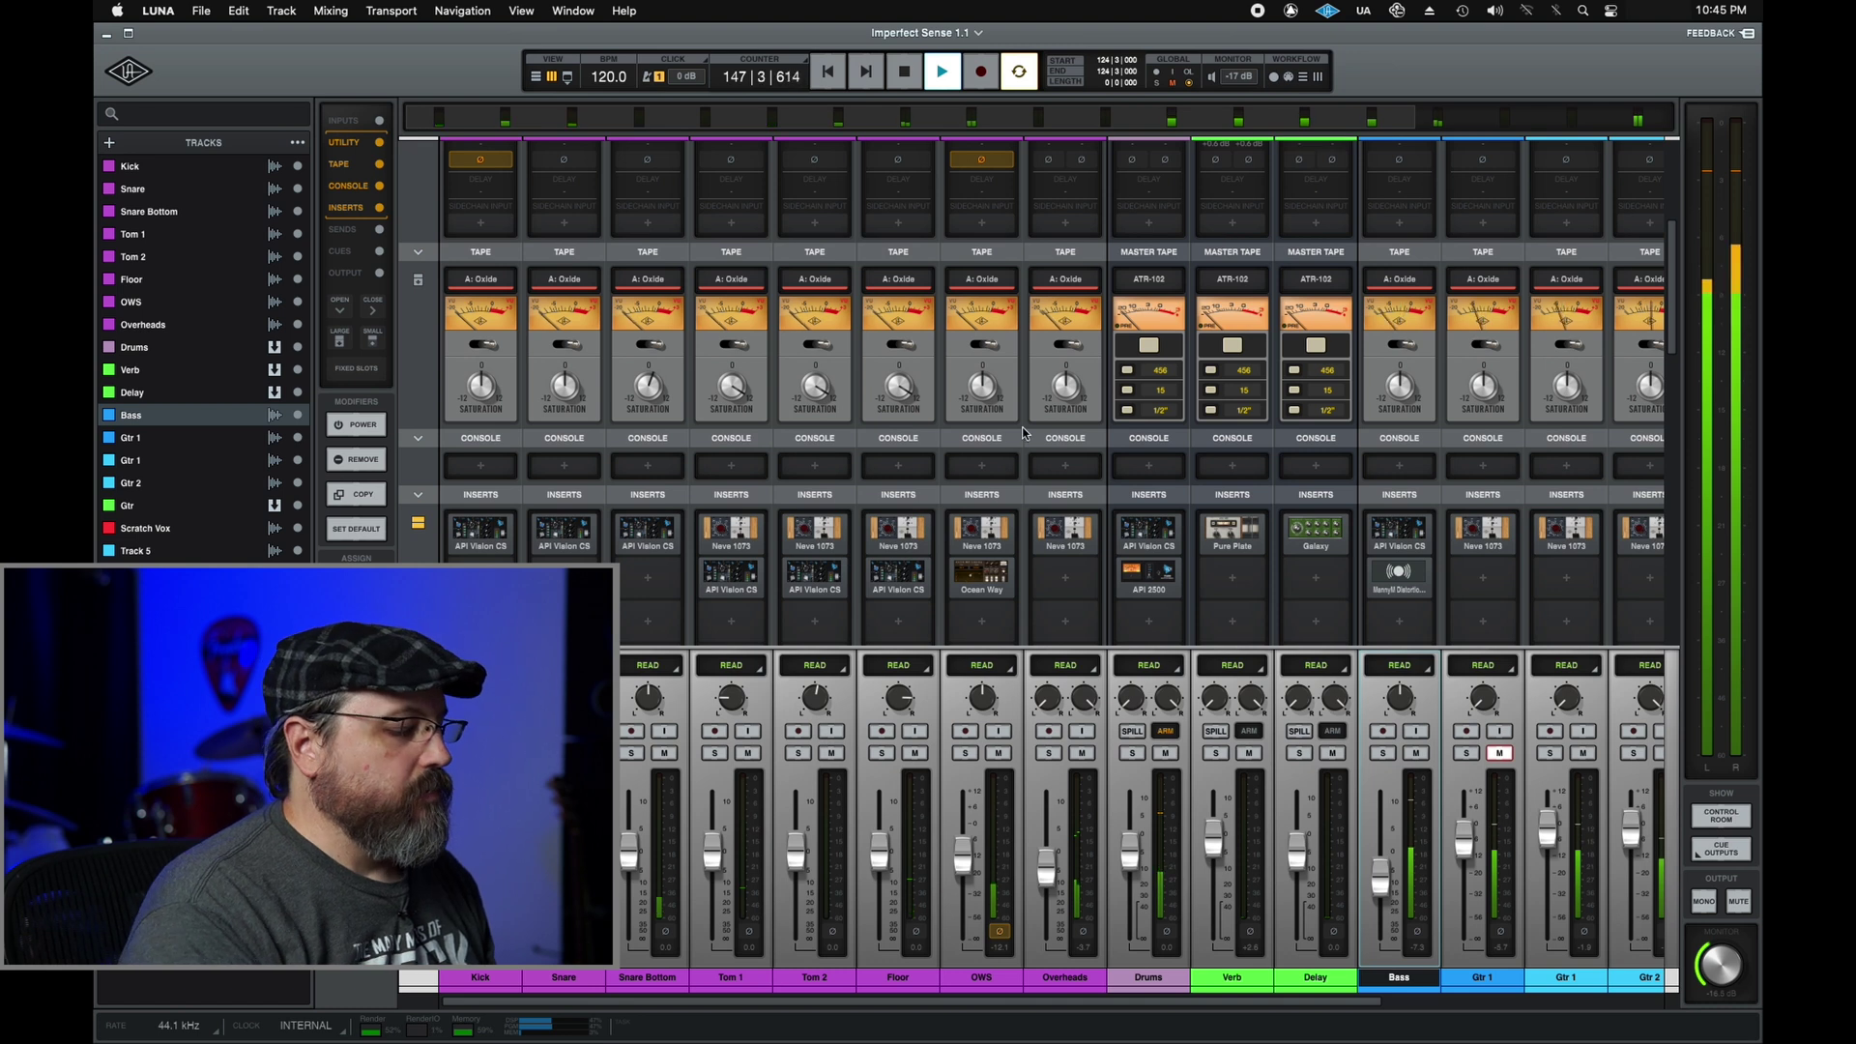
Step: Show the timeline and look through all recorded tracks, from the drums down to the guitars and scratch vocal
{"action": "key", "text": "super+equal"}
{"action": "scroll", "coordinate": [1016, 589], "scroll_direction": "up", "scroll_amount": 10}
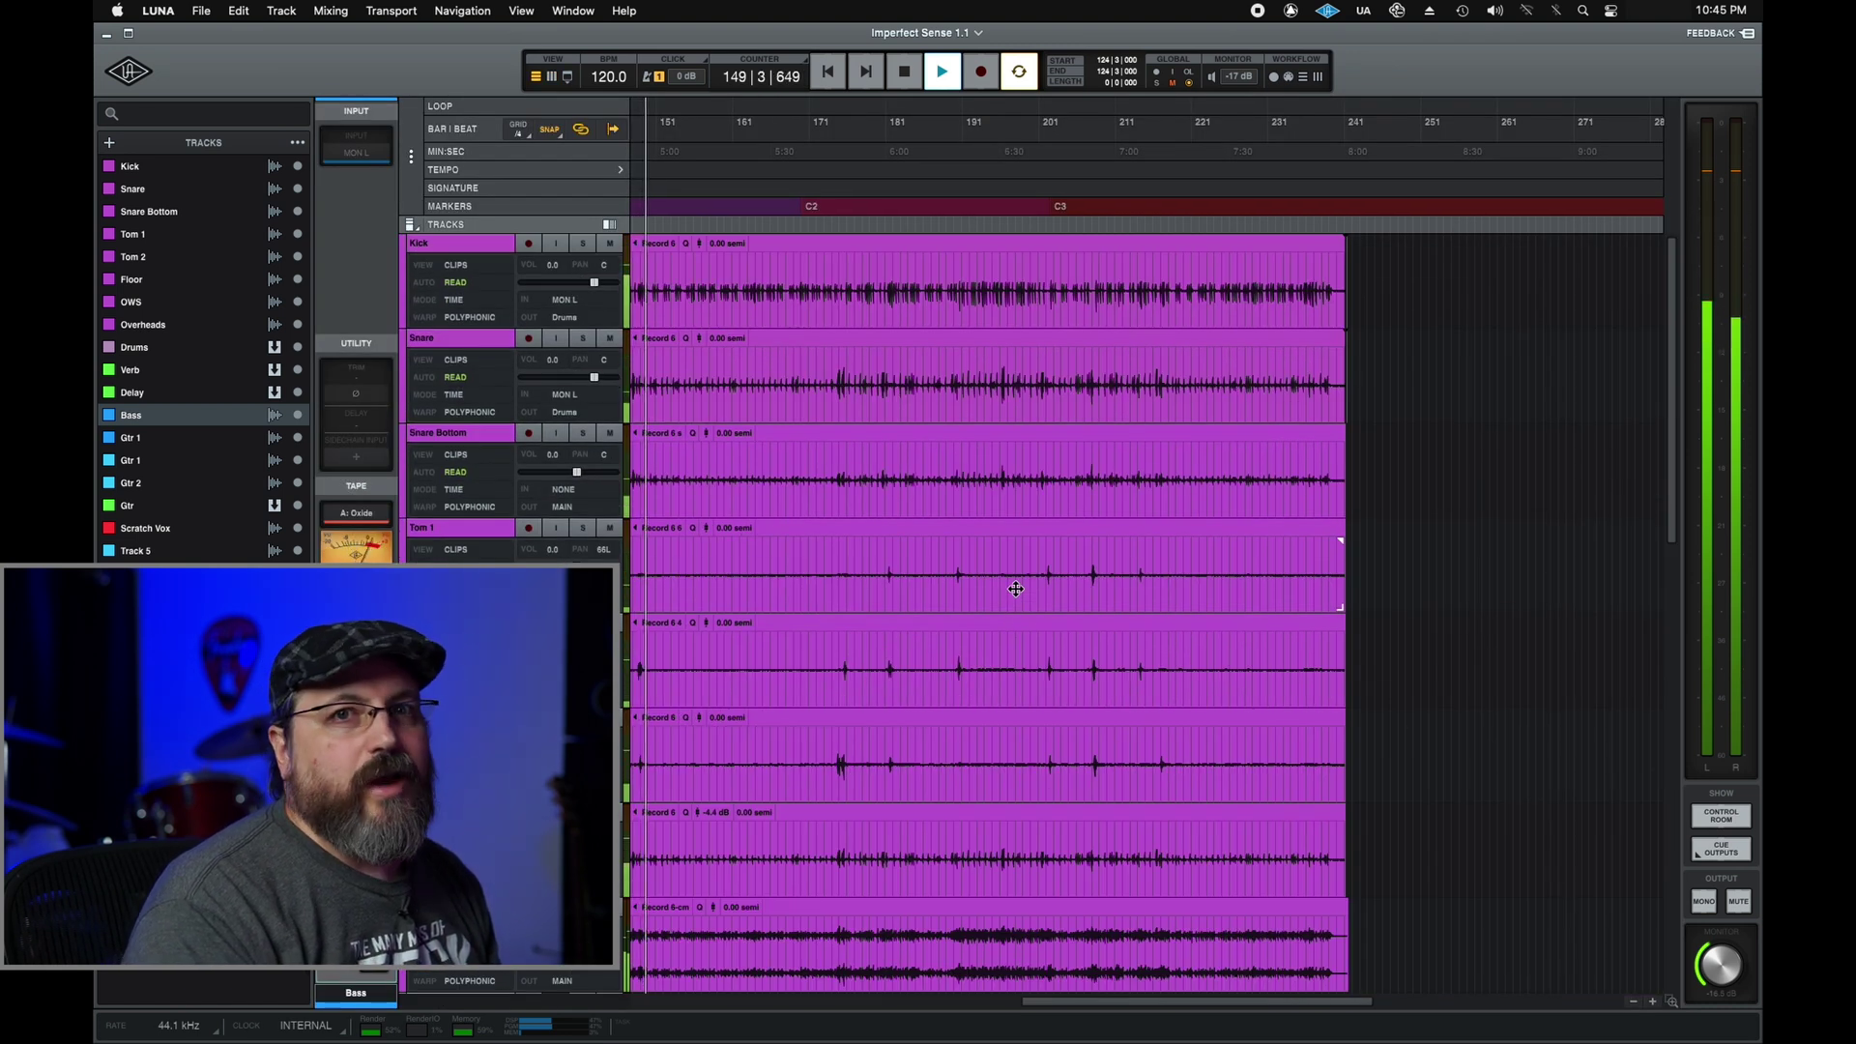
{"action": "scroll", "coordinate": [1016, 589], "scroll_direction": "down", "scroll_amount": 1}
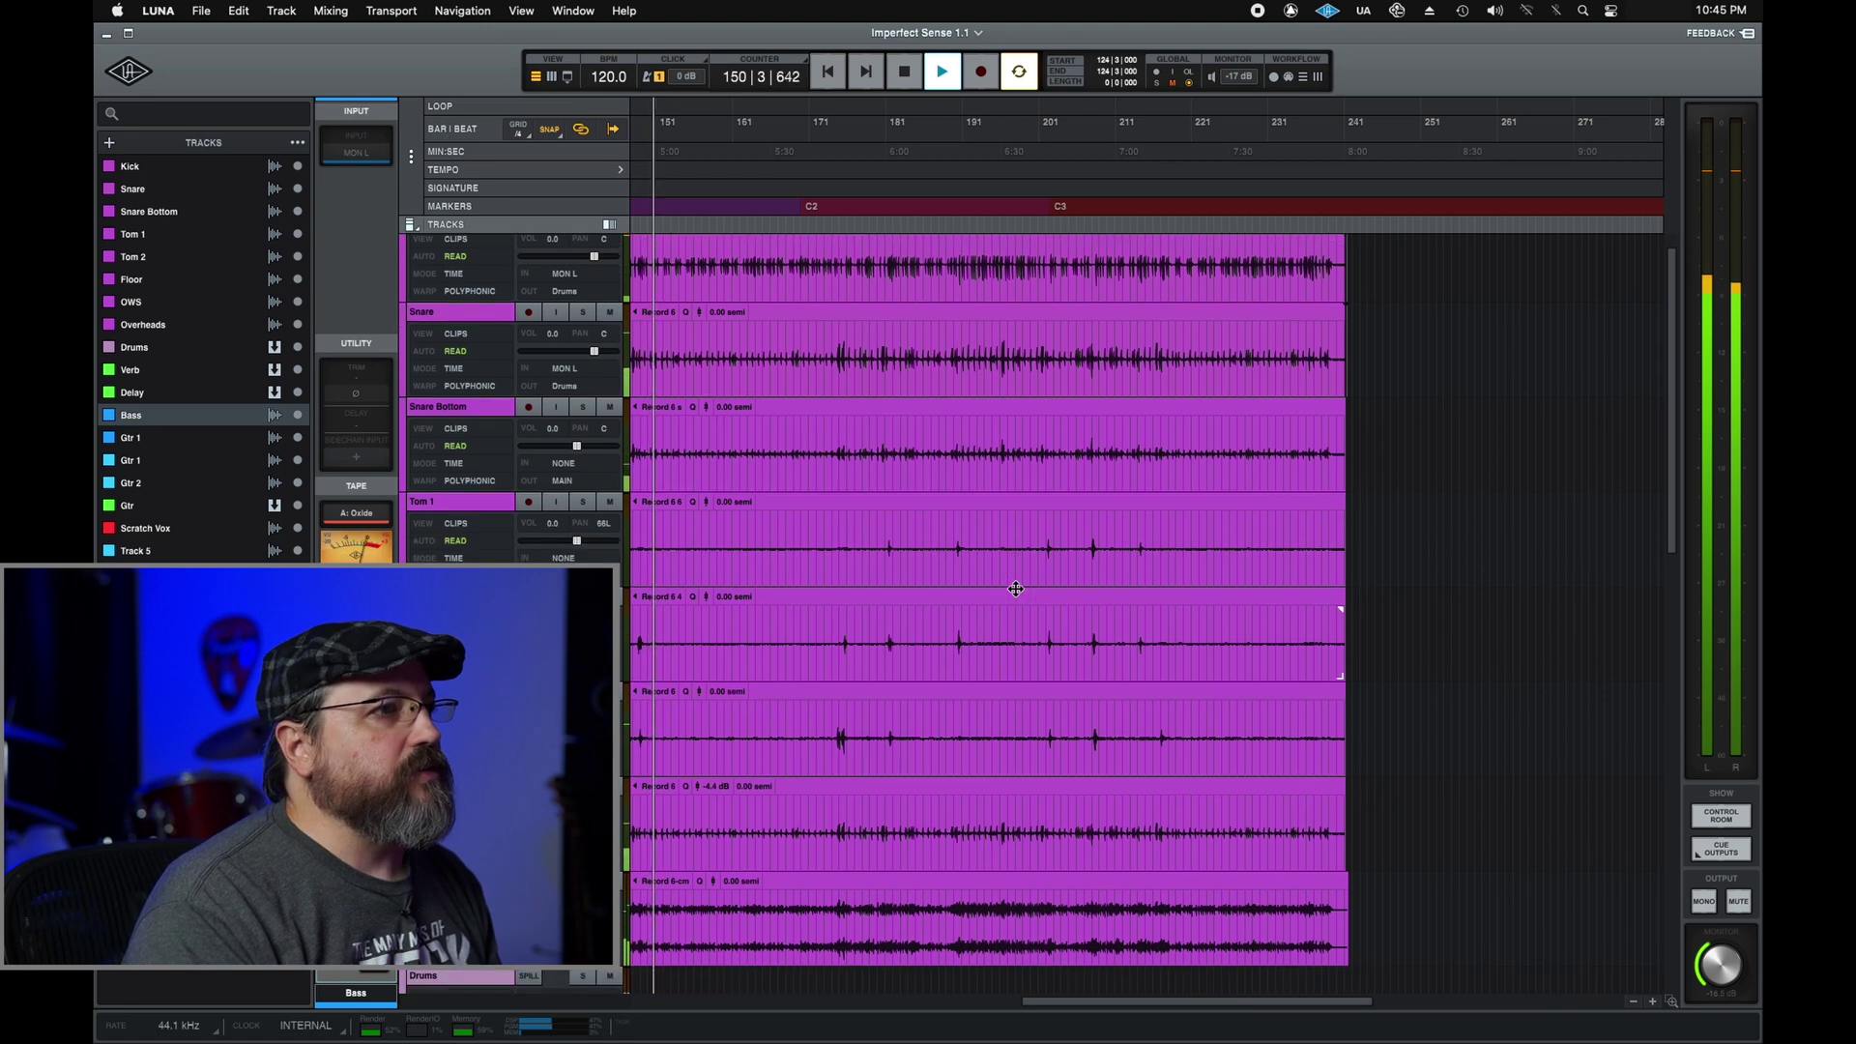
{"action": "scroll", "coordinate": [1016, 589], "scroll_direction": "down", "scroll_amount": 5}
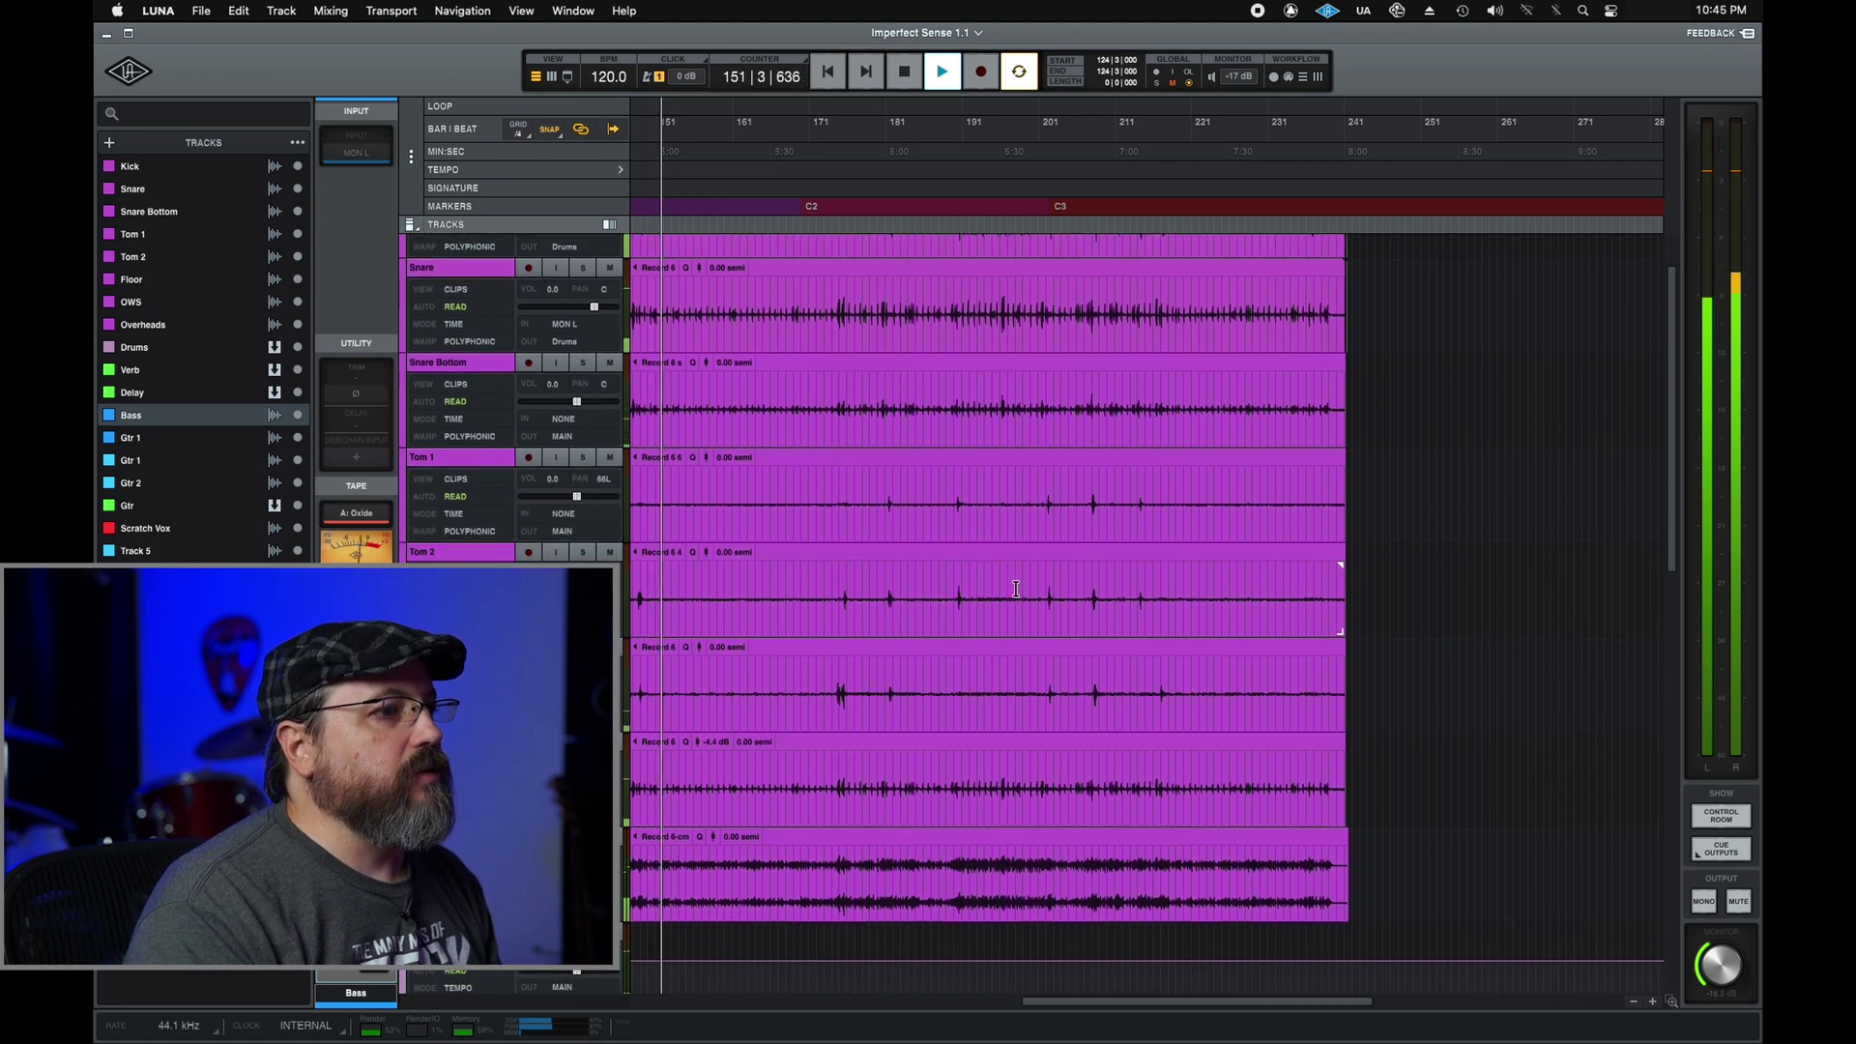
{"action": "scroll", "coordinate": [1017, 589], "scroll_direction": "down", "scroll_amount": 9}
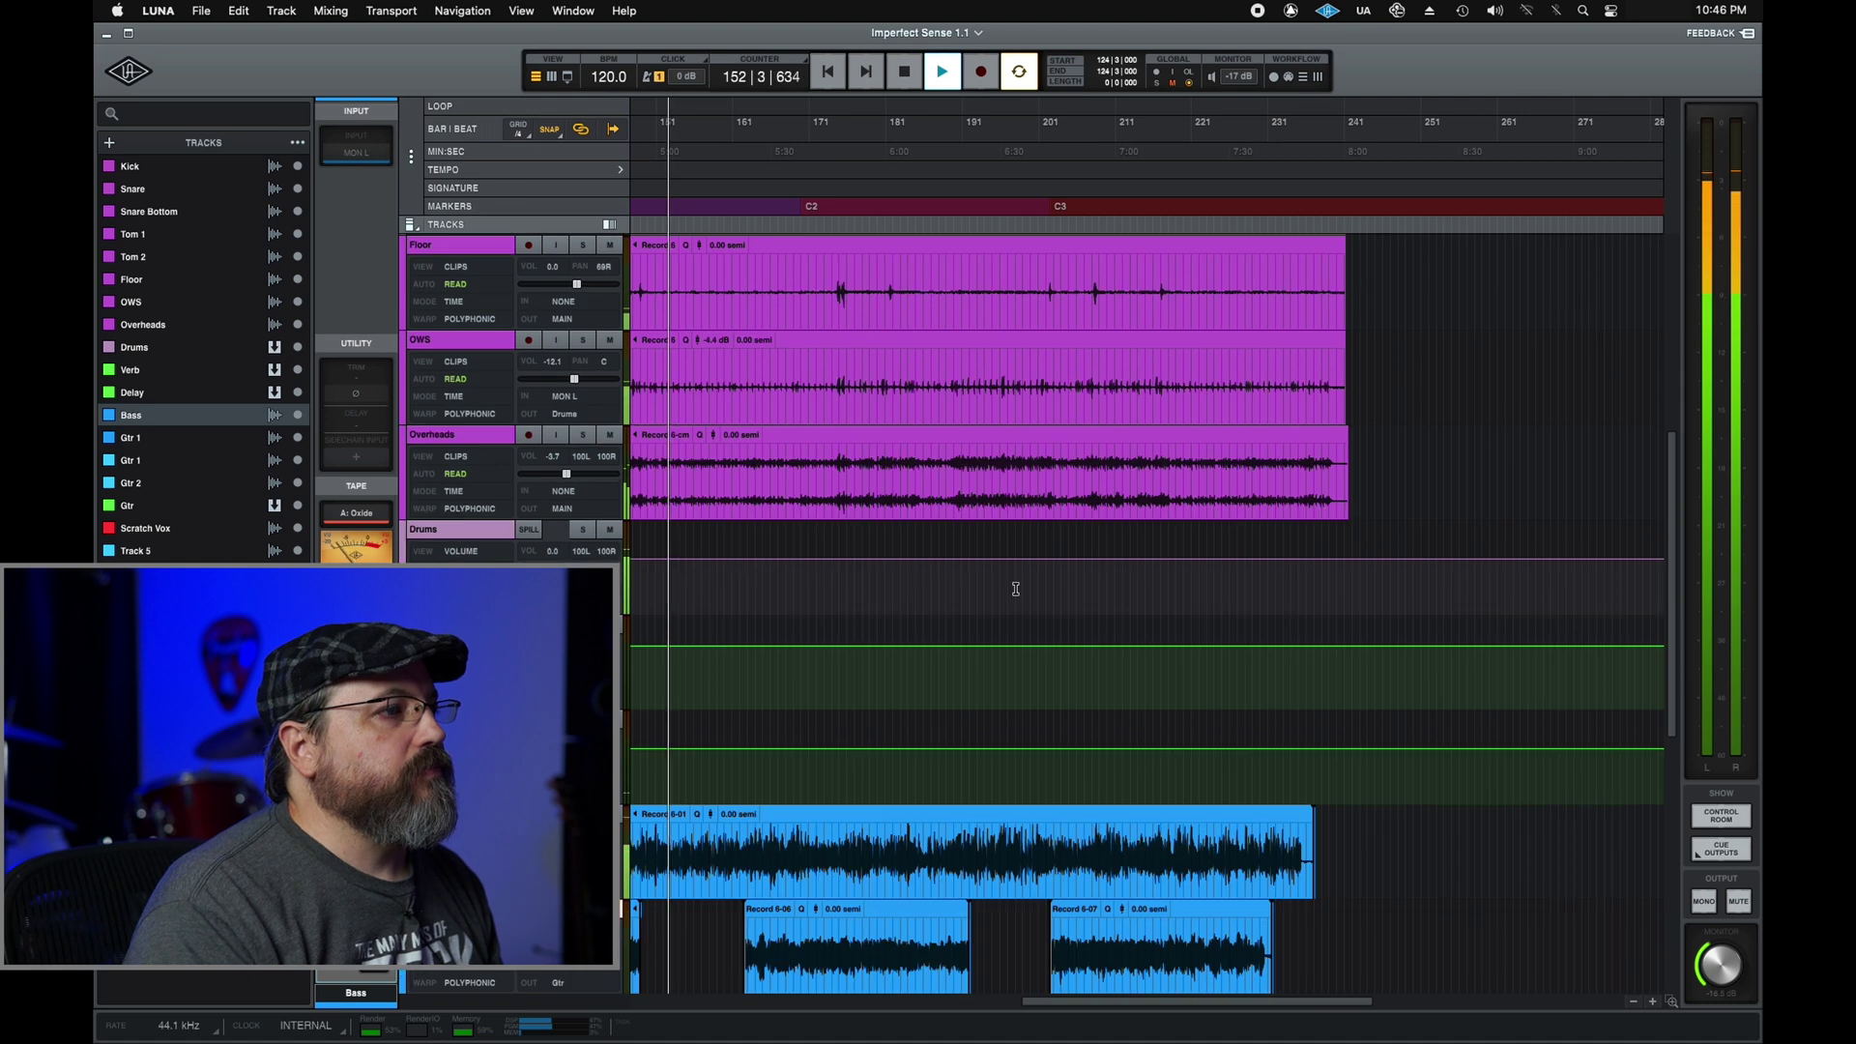
{"action": "scroll", "coordinate": [1016, 589], "scroll_direction": "down", "scroll_amount": 7}
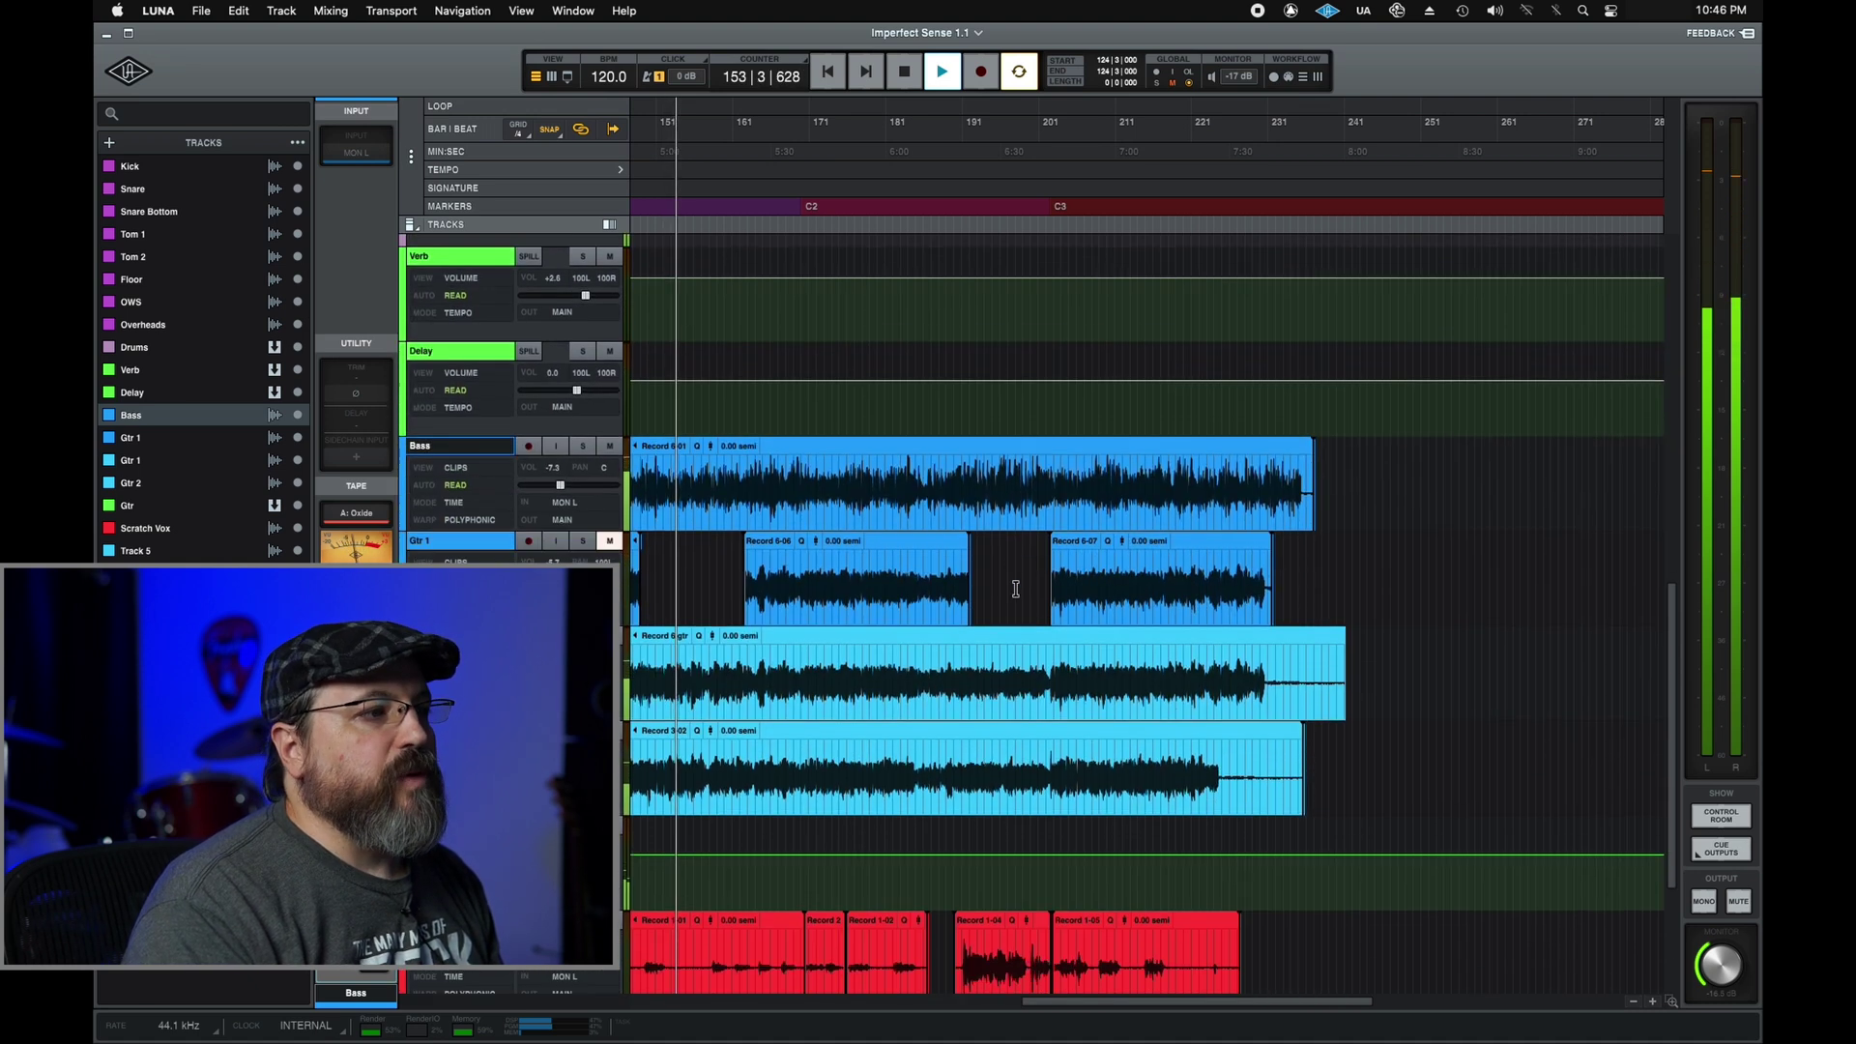
{"action": "scroll", "coordinate": [1016, 589], "scroll_direction": "down", "scroll_amount": 1}
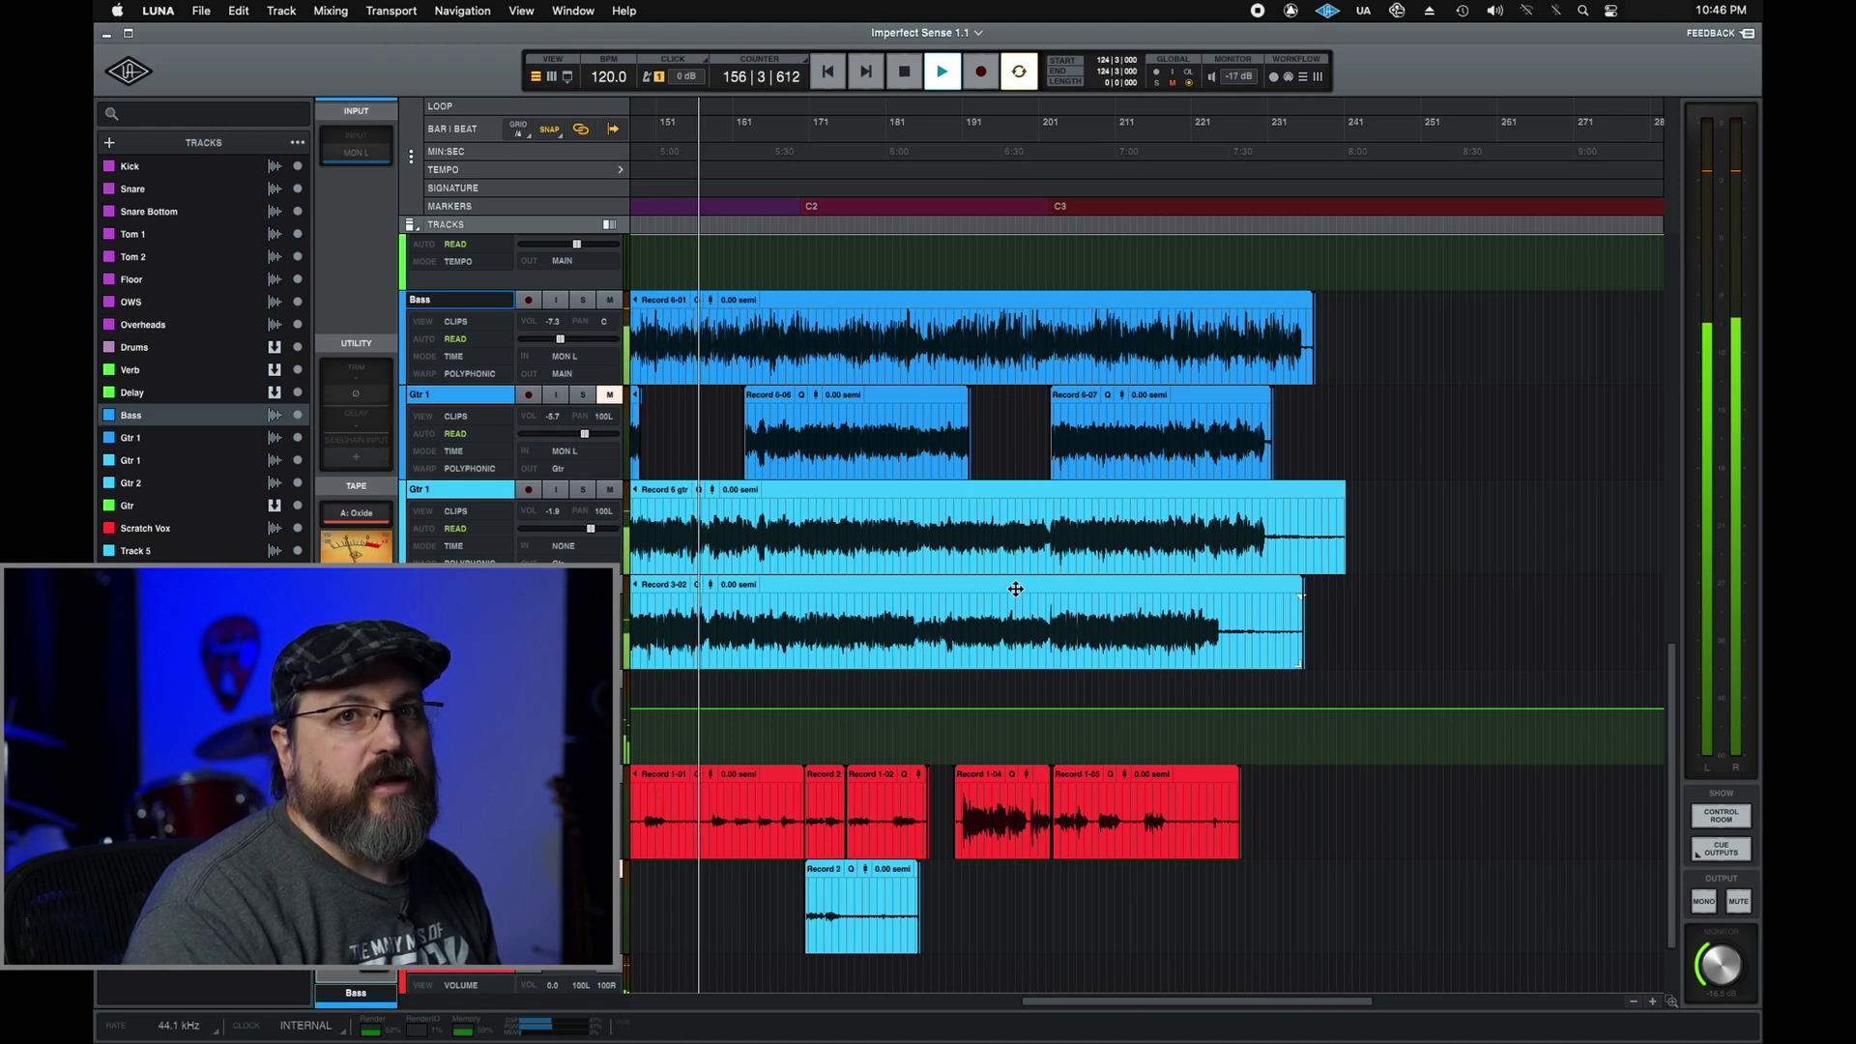
{"action": "scroll", "coordinate": [1017, 589], "scroll_direction": "down", "scroll_amount": 2}
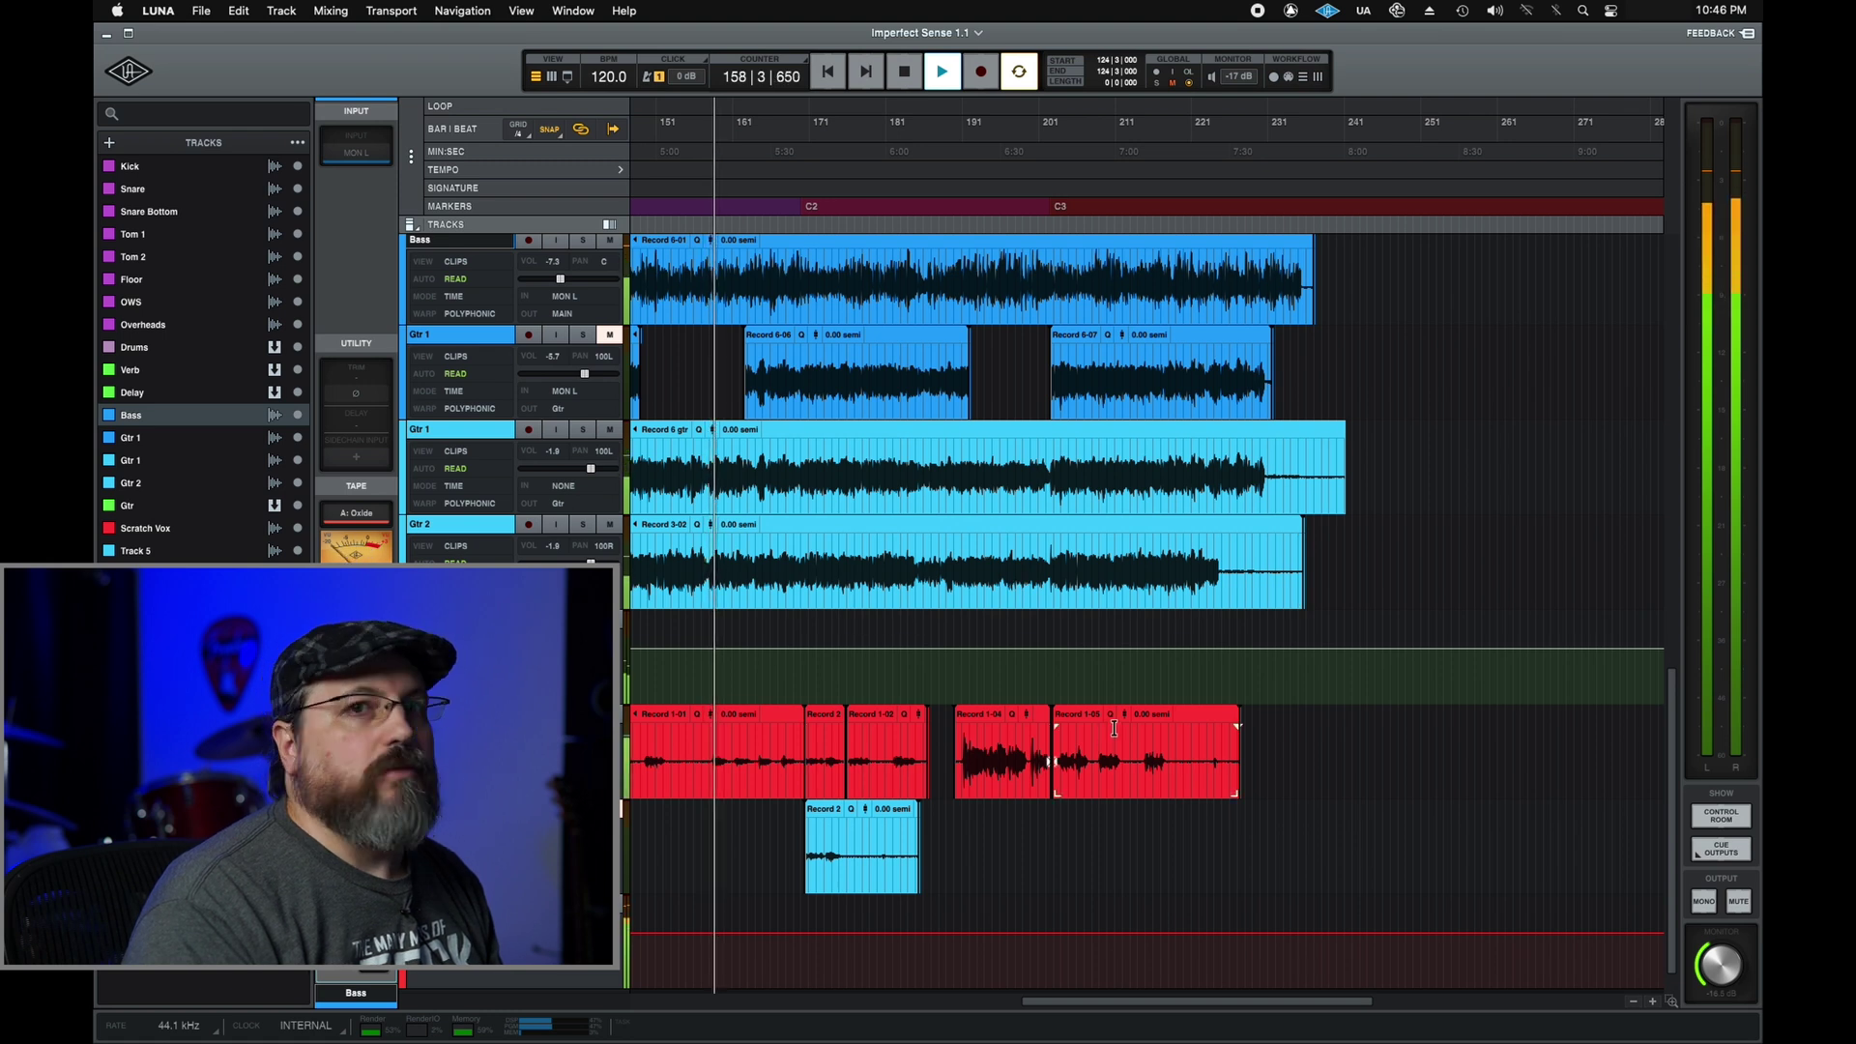
{"action": "scroll", "coordinate": [1092, 715], "scroll_direction": "down", "scroll_amount": 1}
{"action": "scroll", "coordinate": [1070, 701], "scroll_direction": "up", "scroll_amount": 8}
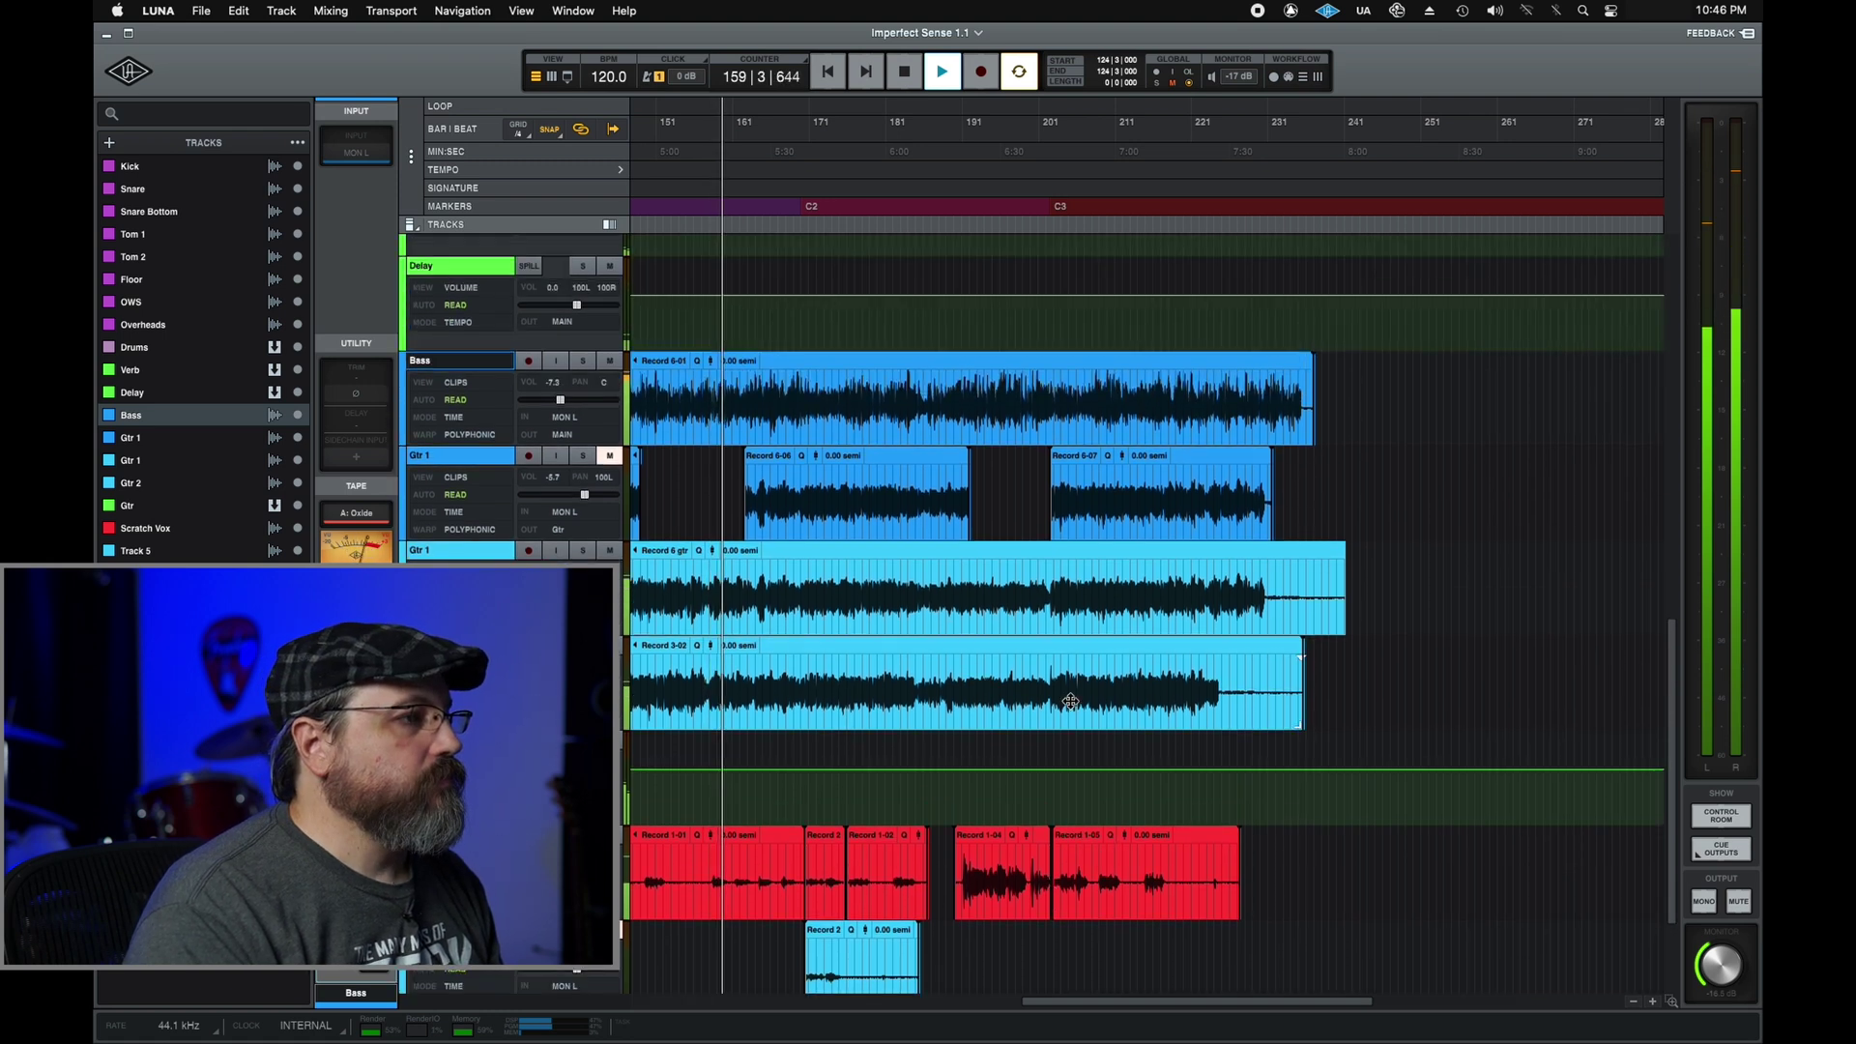
{"action": "scroll", "coordinate": [1070, 701], "scroll_direction": "up", "scroll_amount": 4}
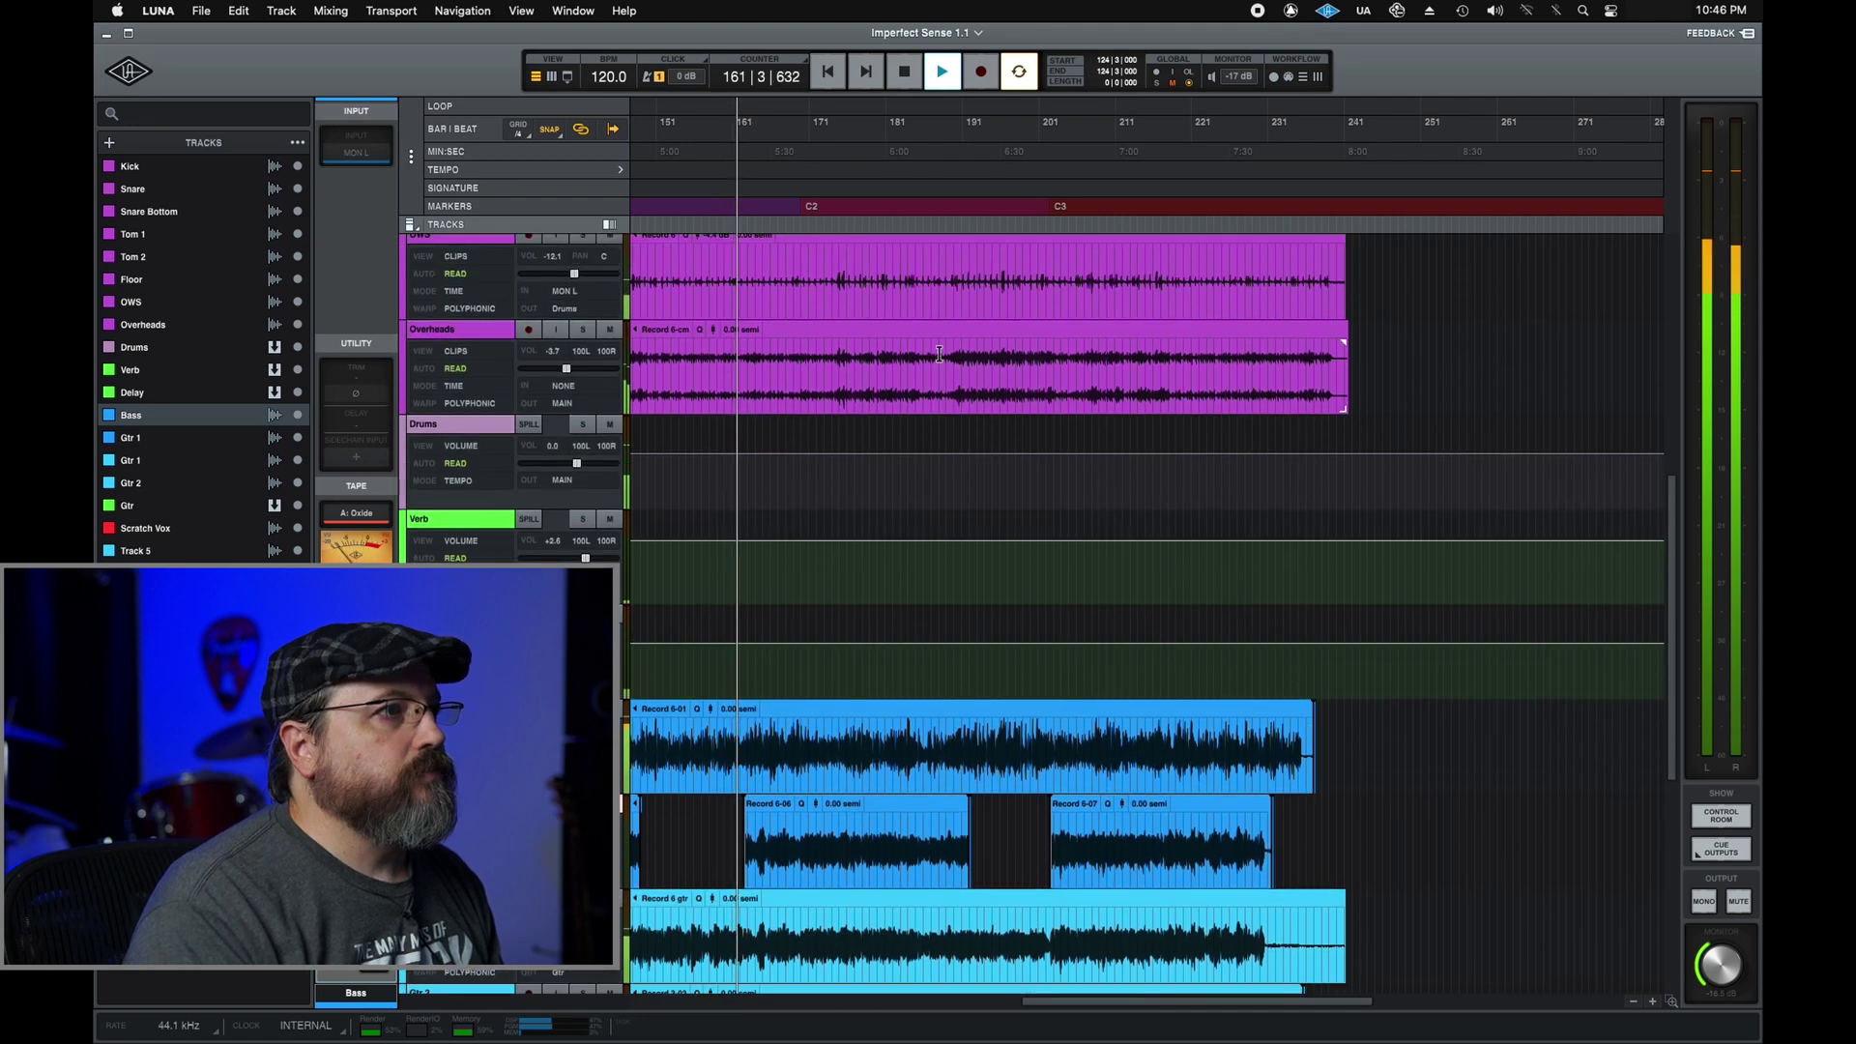
Step: Move the running playback to the C2 marker and then to the C3 marker
{"action": "left_click", "coordinate": [819, 212]}
{"action": "left_click", "coordinate": [811, 207]}
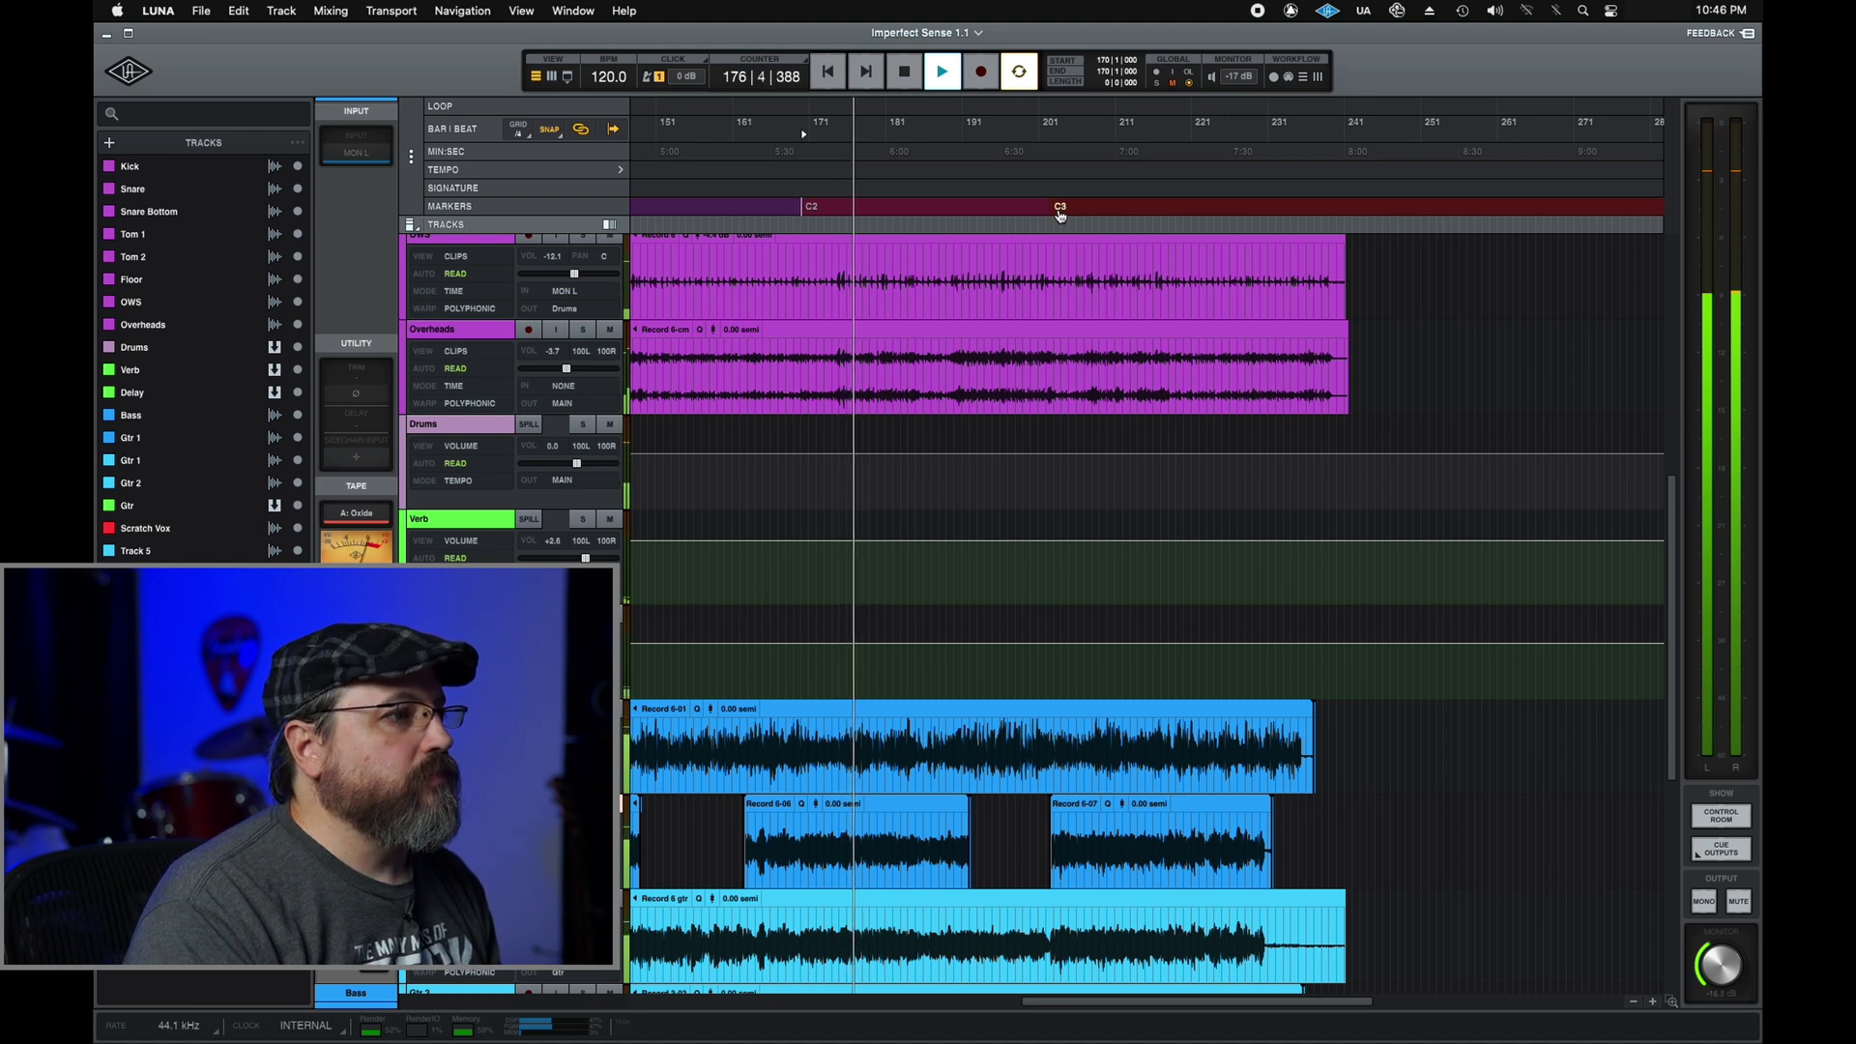
{"action": "left_click", "coordinate": [1060, 209]}
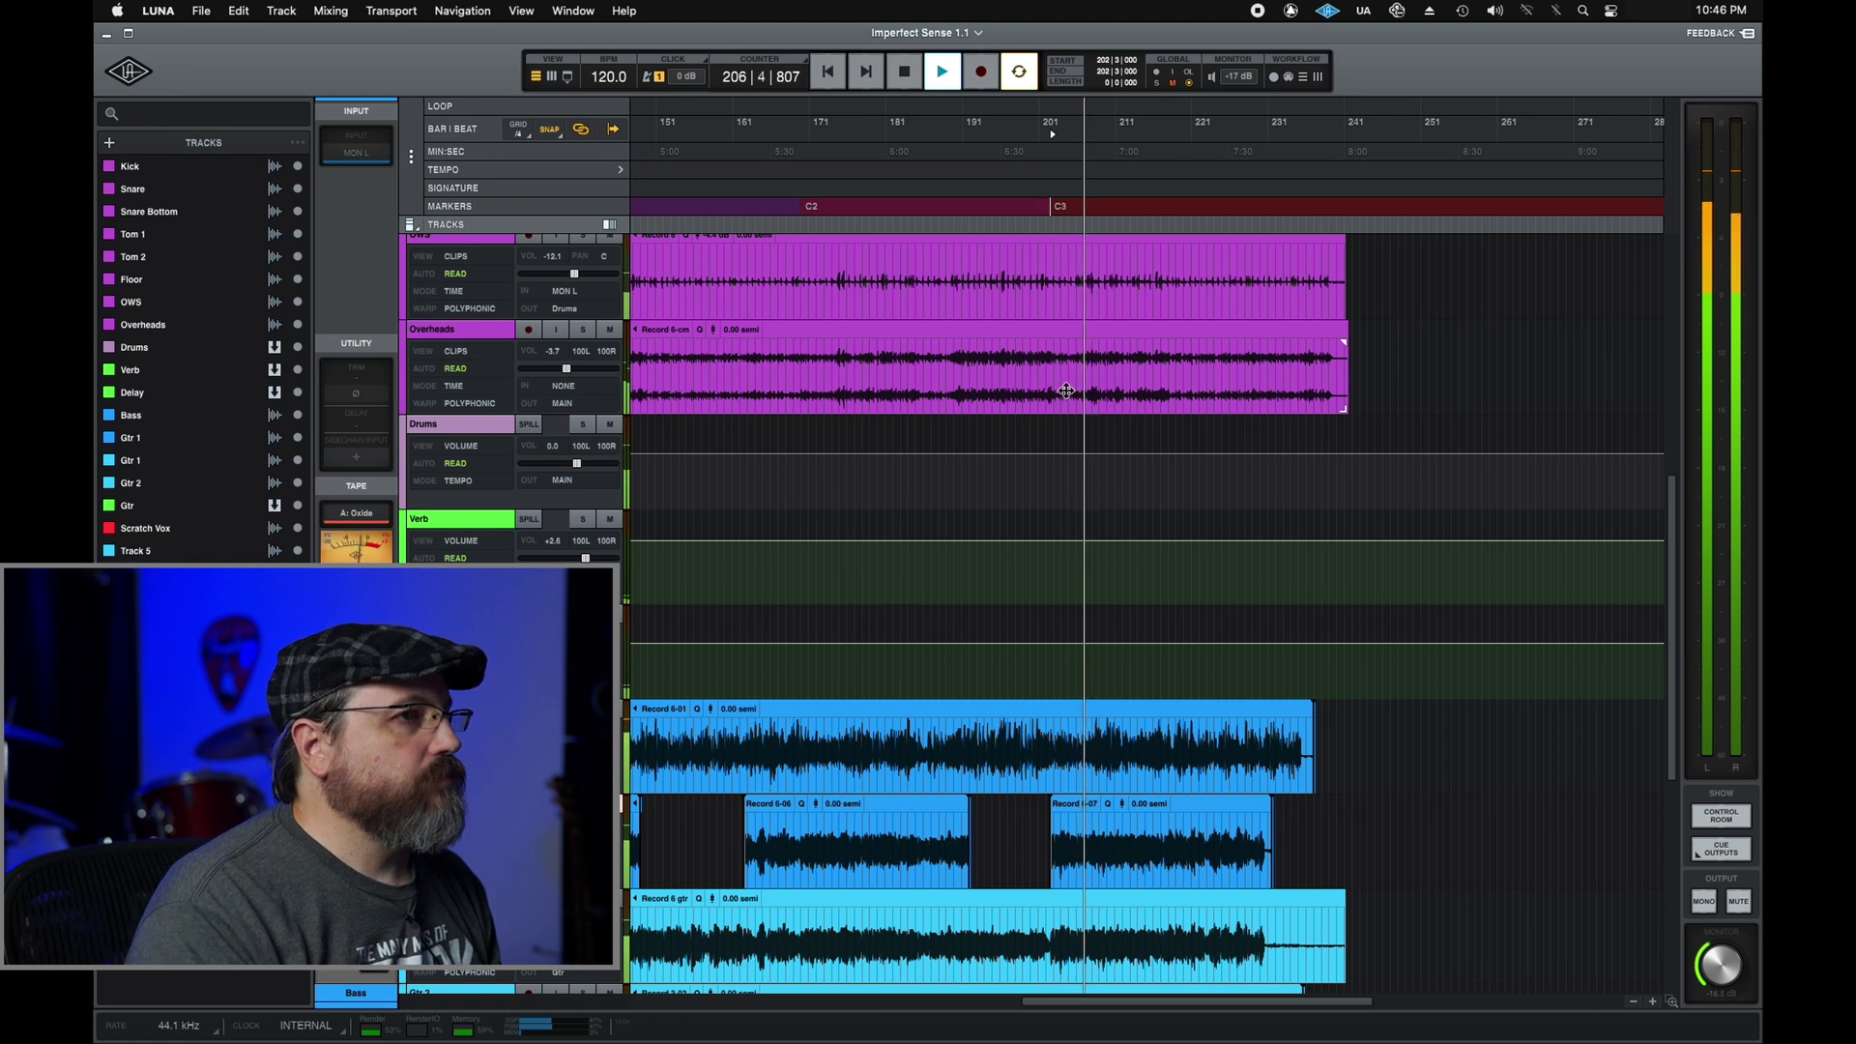
Step: Return to the mixer view, watch the channels during playback, and stop the transport
{"action": "key", "text": "super+equal"}
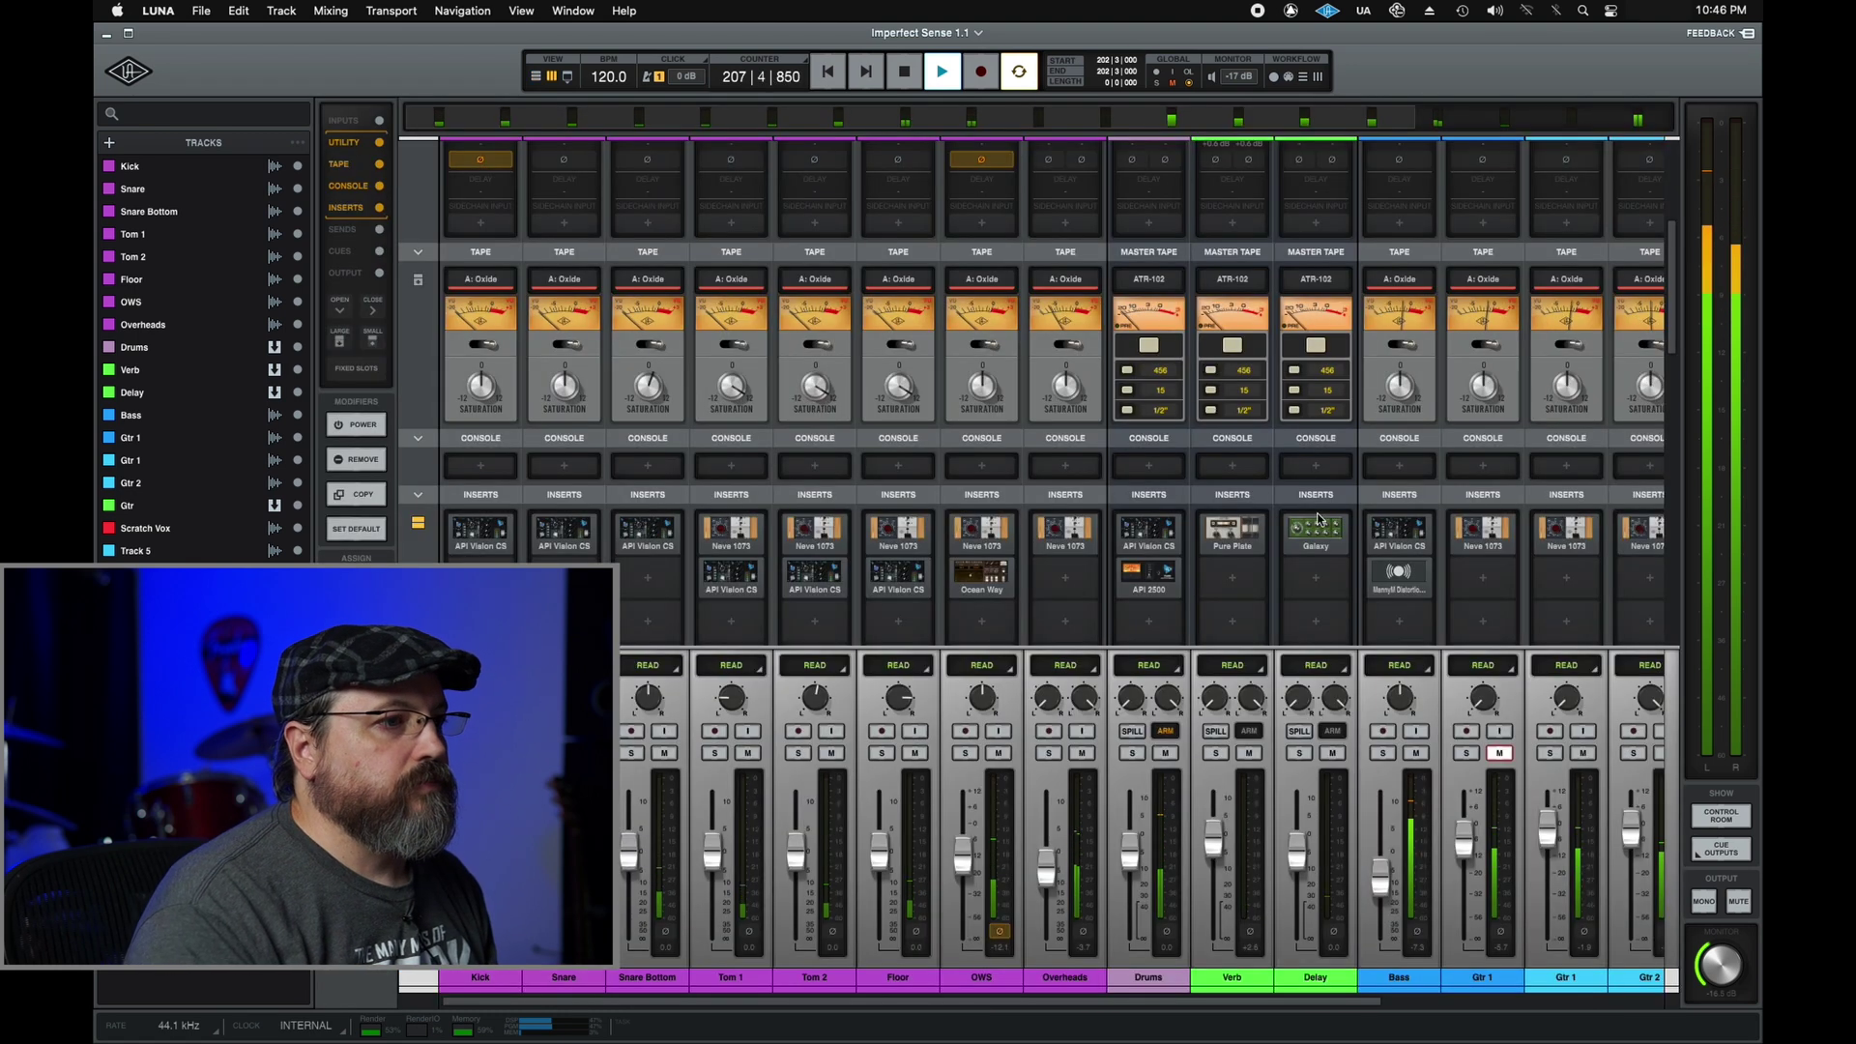
{"action": "left_click_drag", "start_coordinate": [1293, 1009], "coordinate": [1112, 1007]}
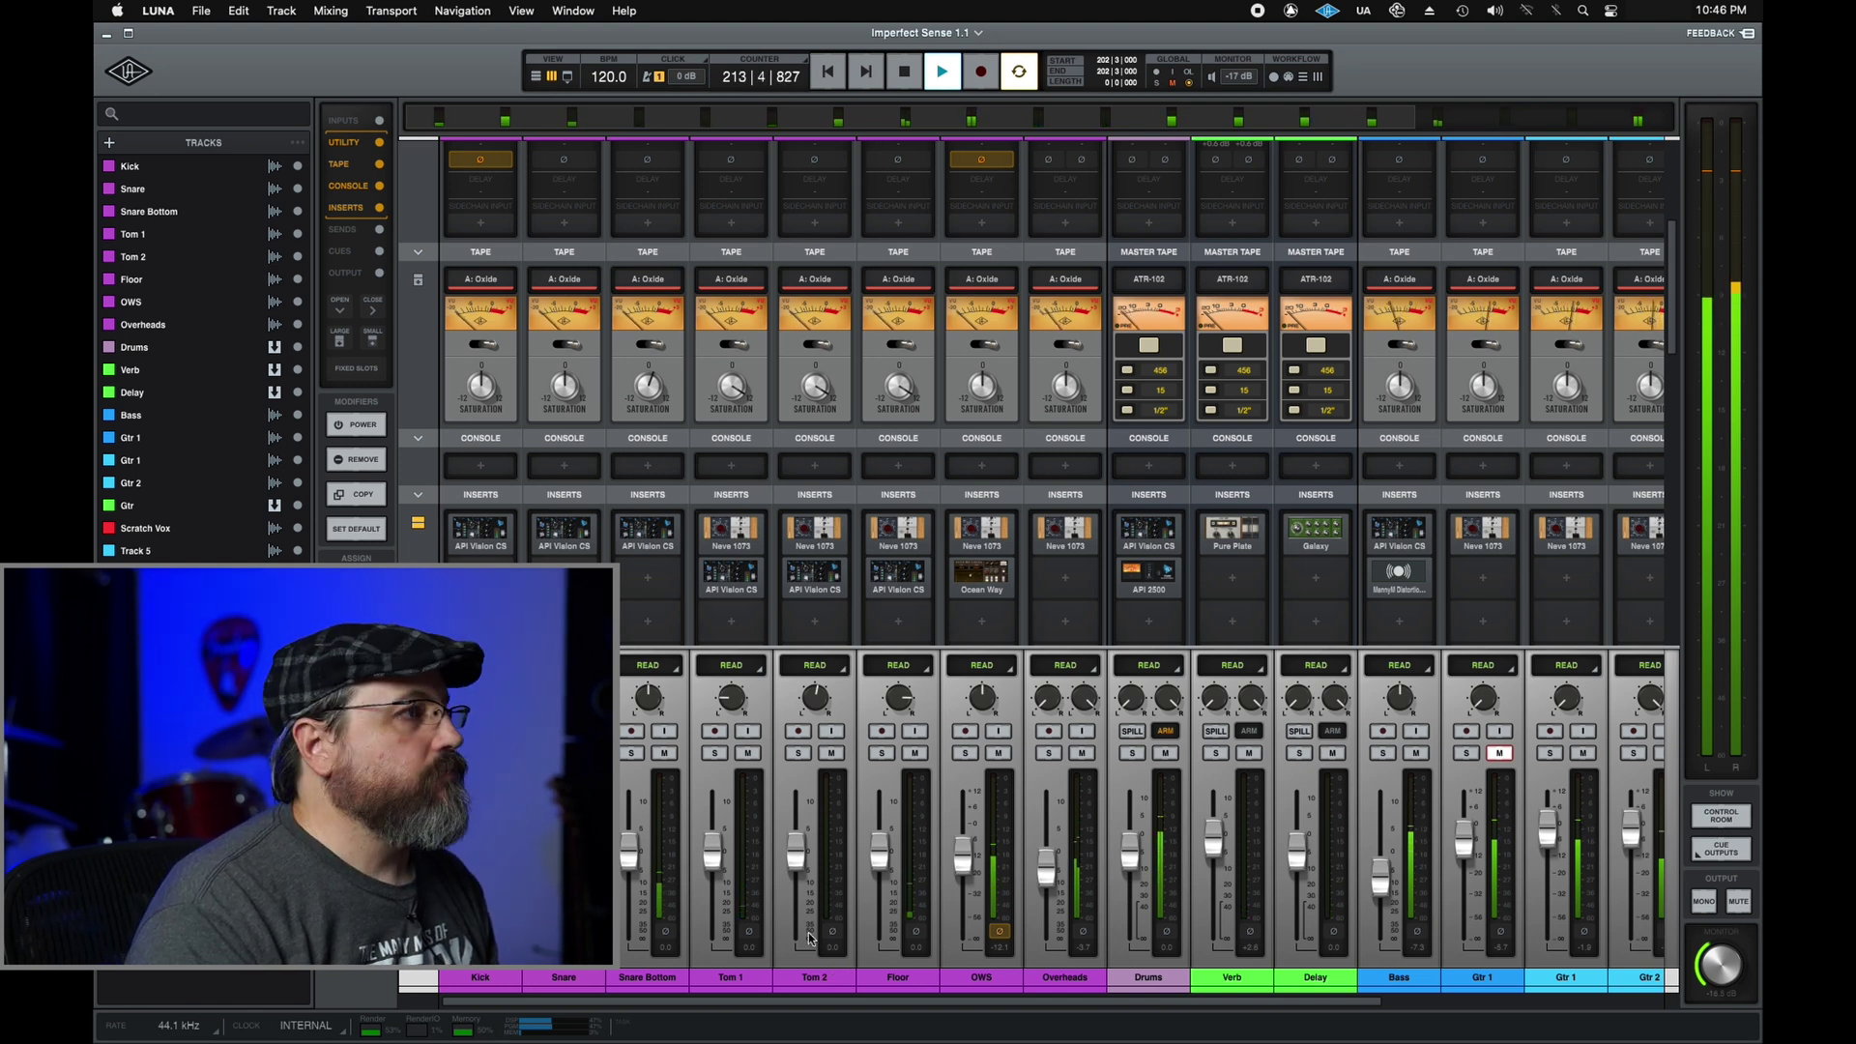
{"action": "key", "text": "space"}
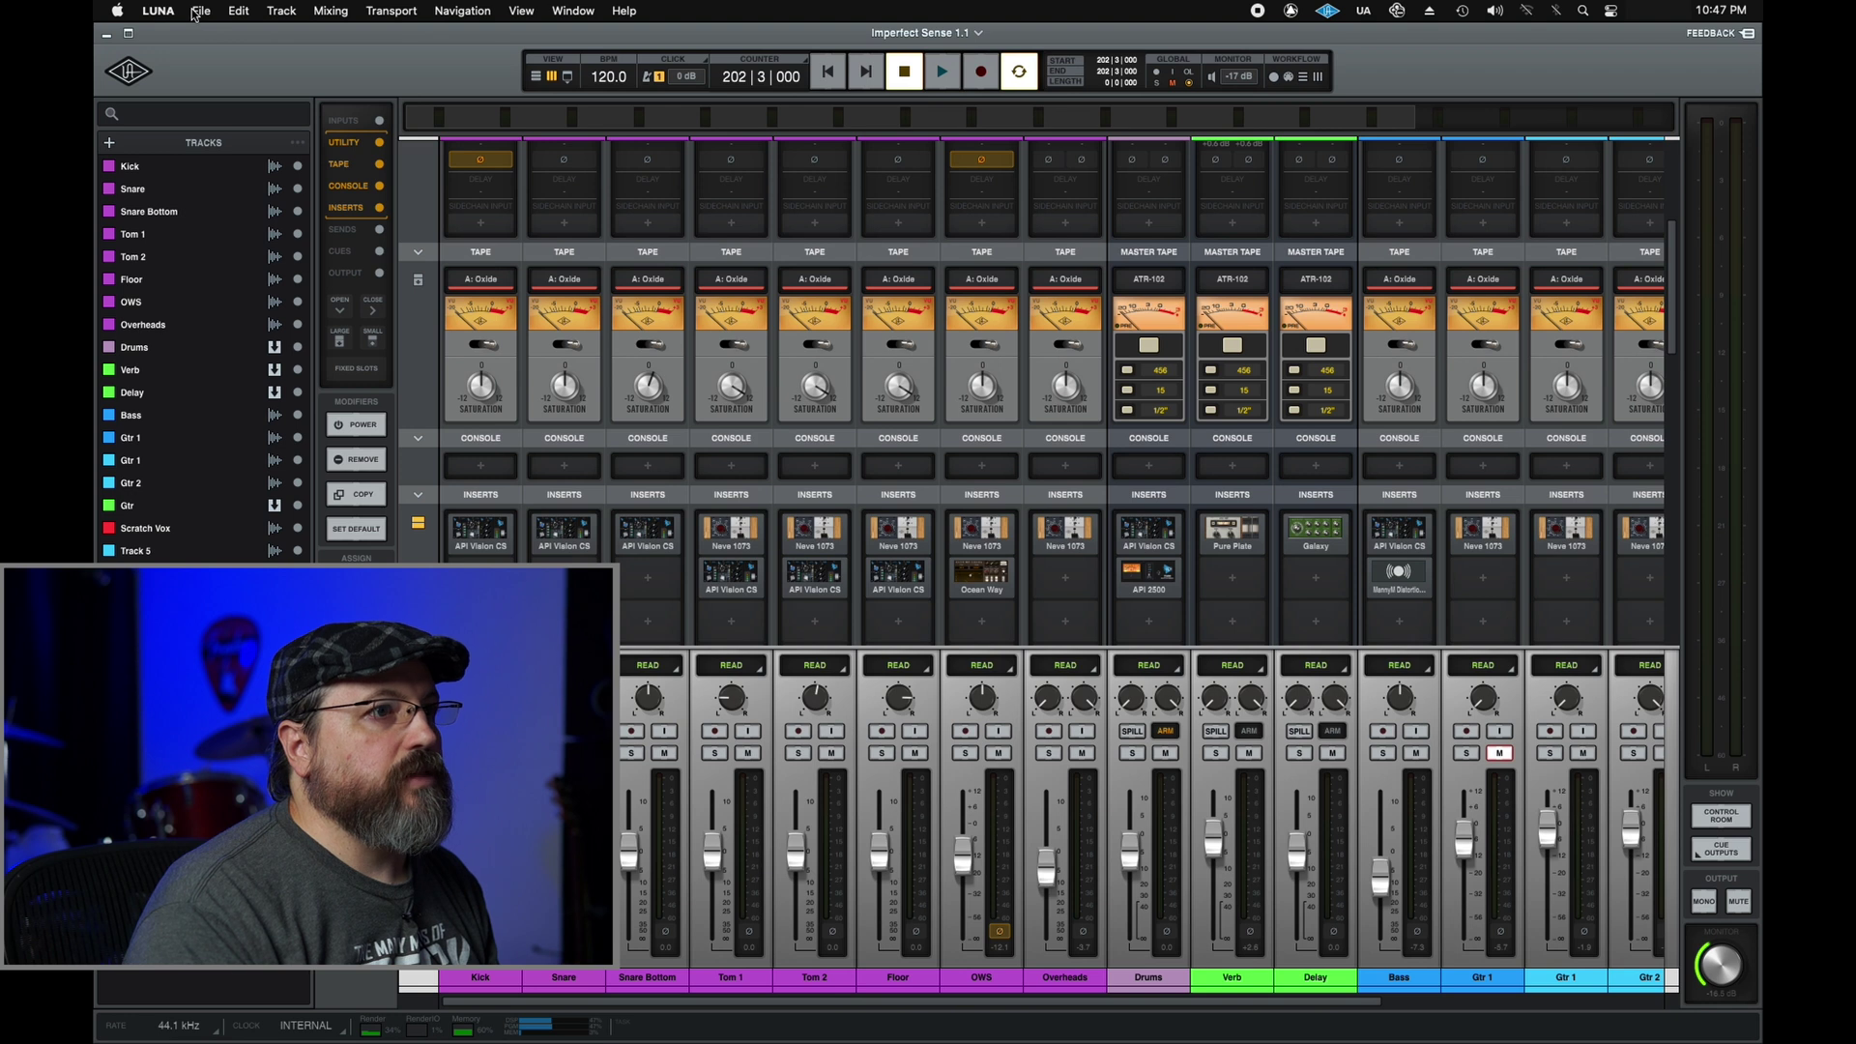
Step: Open Activity Monitor and find the LUNA process to check its CPU usage and architecture kind
{"action": "left_click", "coordinate": [1584, 11]}
{"action": "type", "text": "a"}
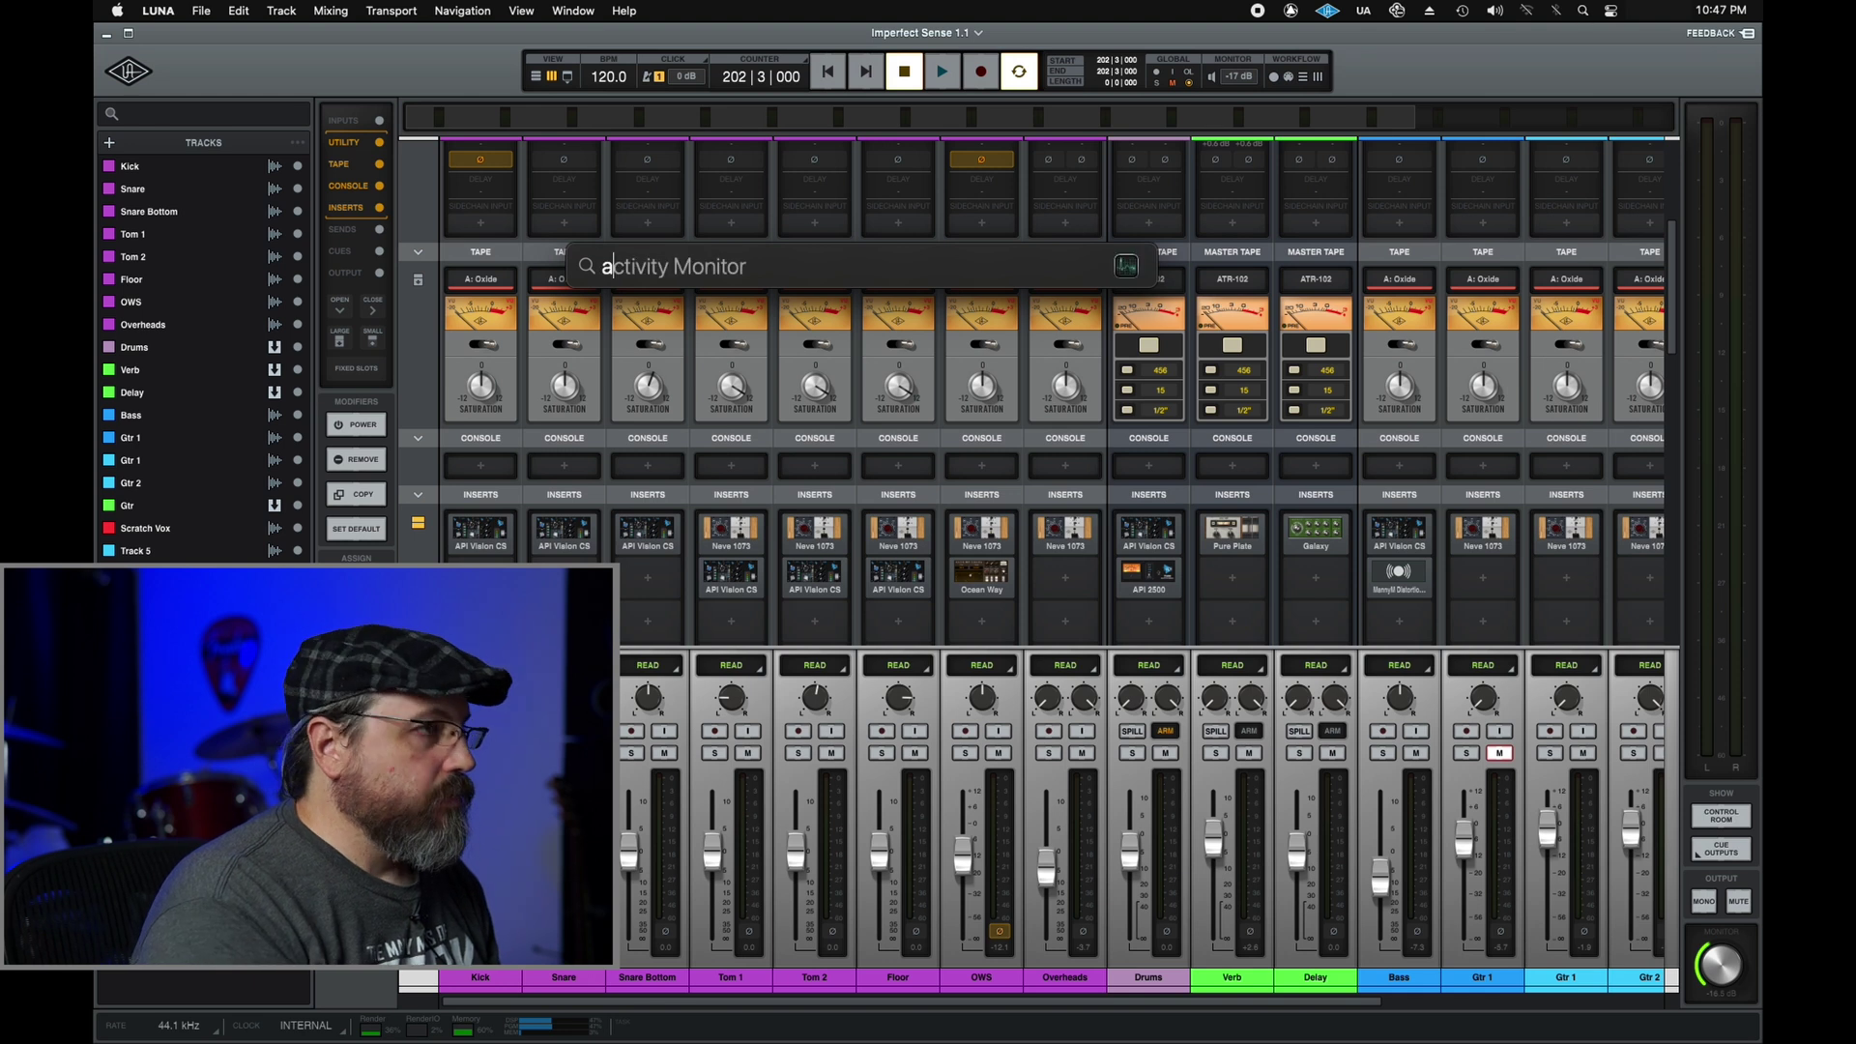
{"action": "key", "text": "Return"}
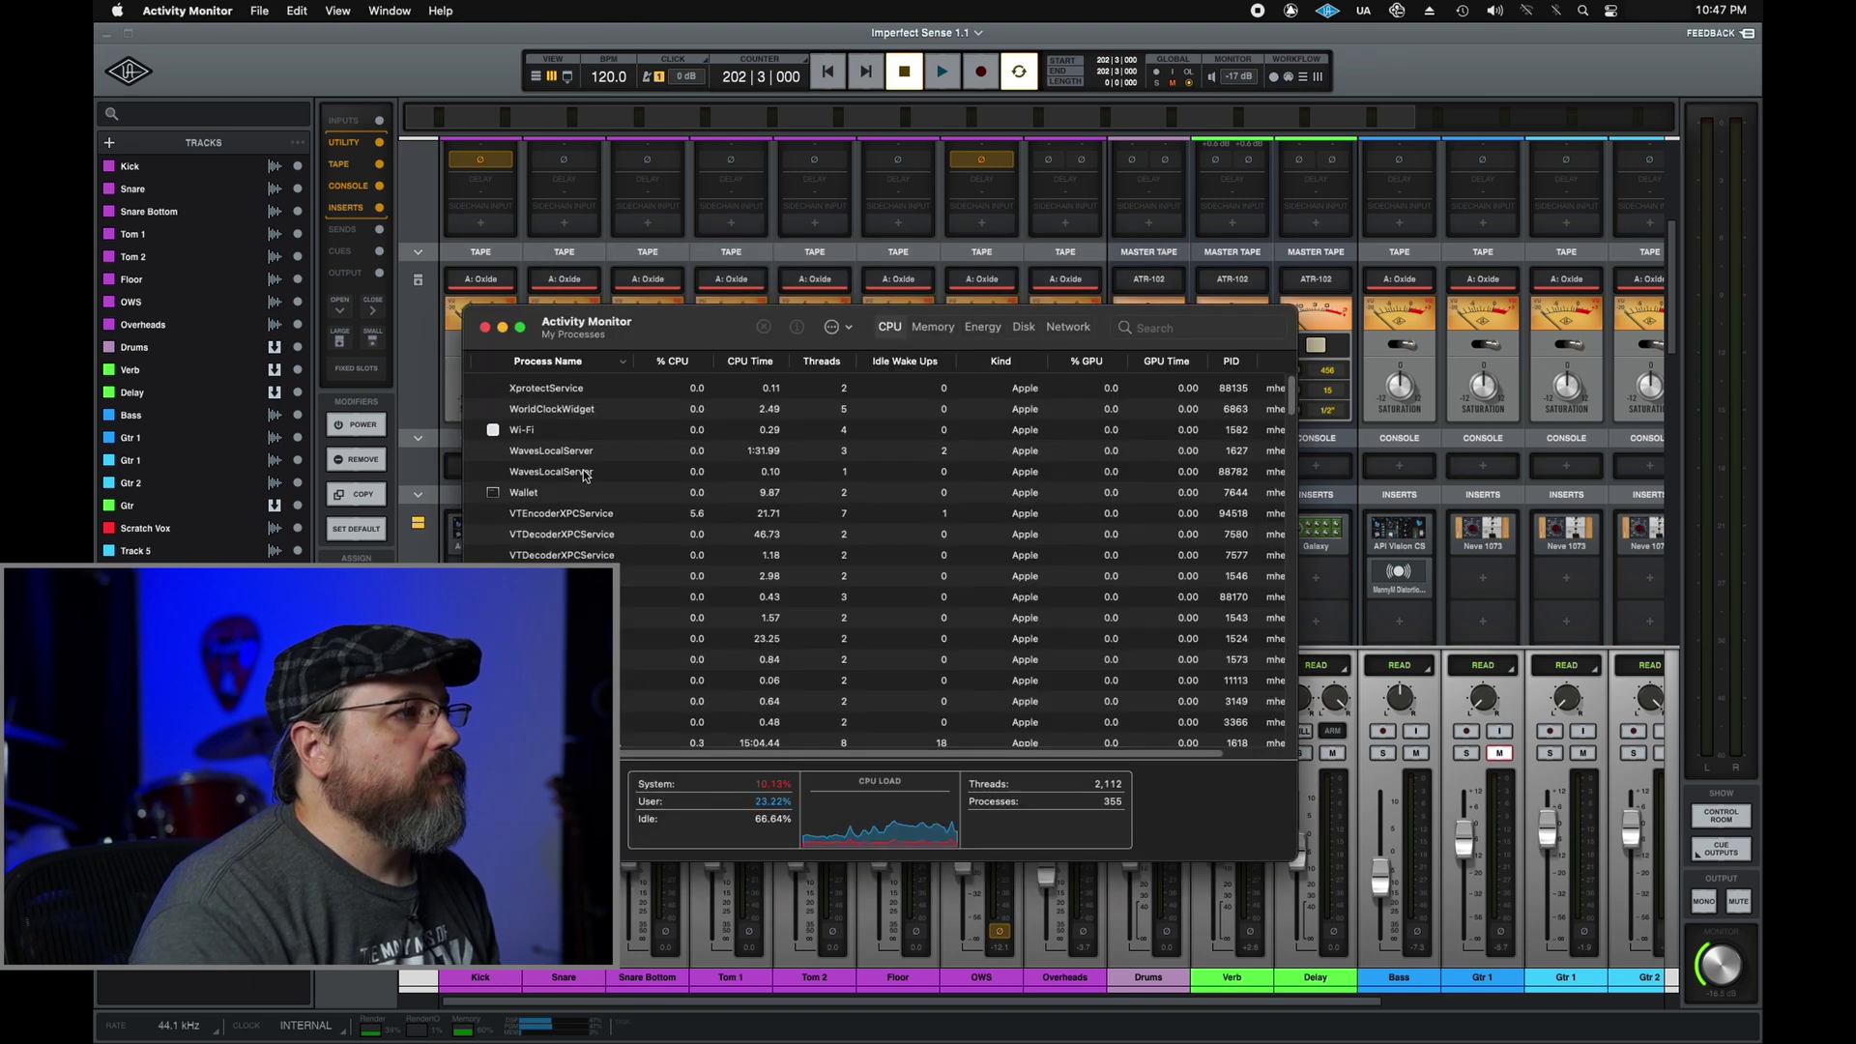
{"action": "scroll", "coordinate": [584, 474], "scroll_direction": "down", "scroll_amount": 5}
{"action": "scroll", "coordinate": [584, 474], "scroll_direction": "down", "scroll_amount": 20}
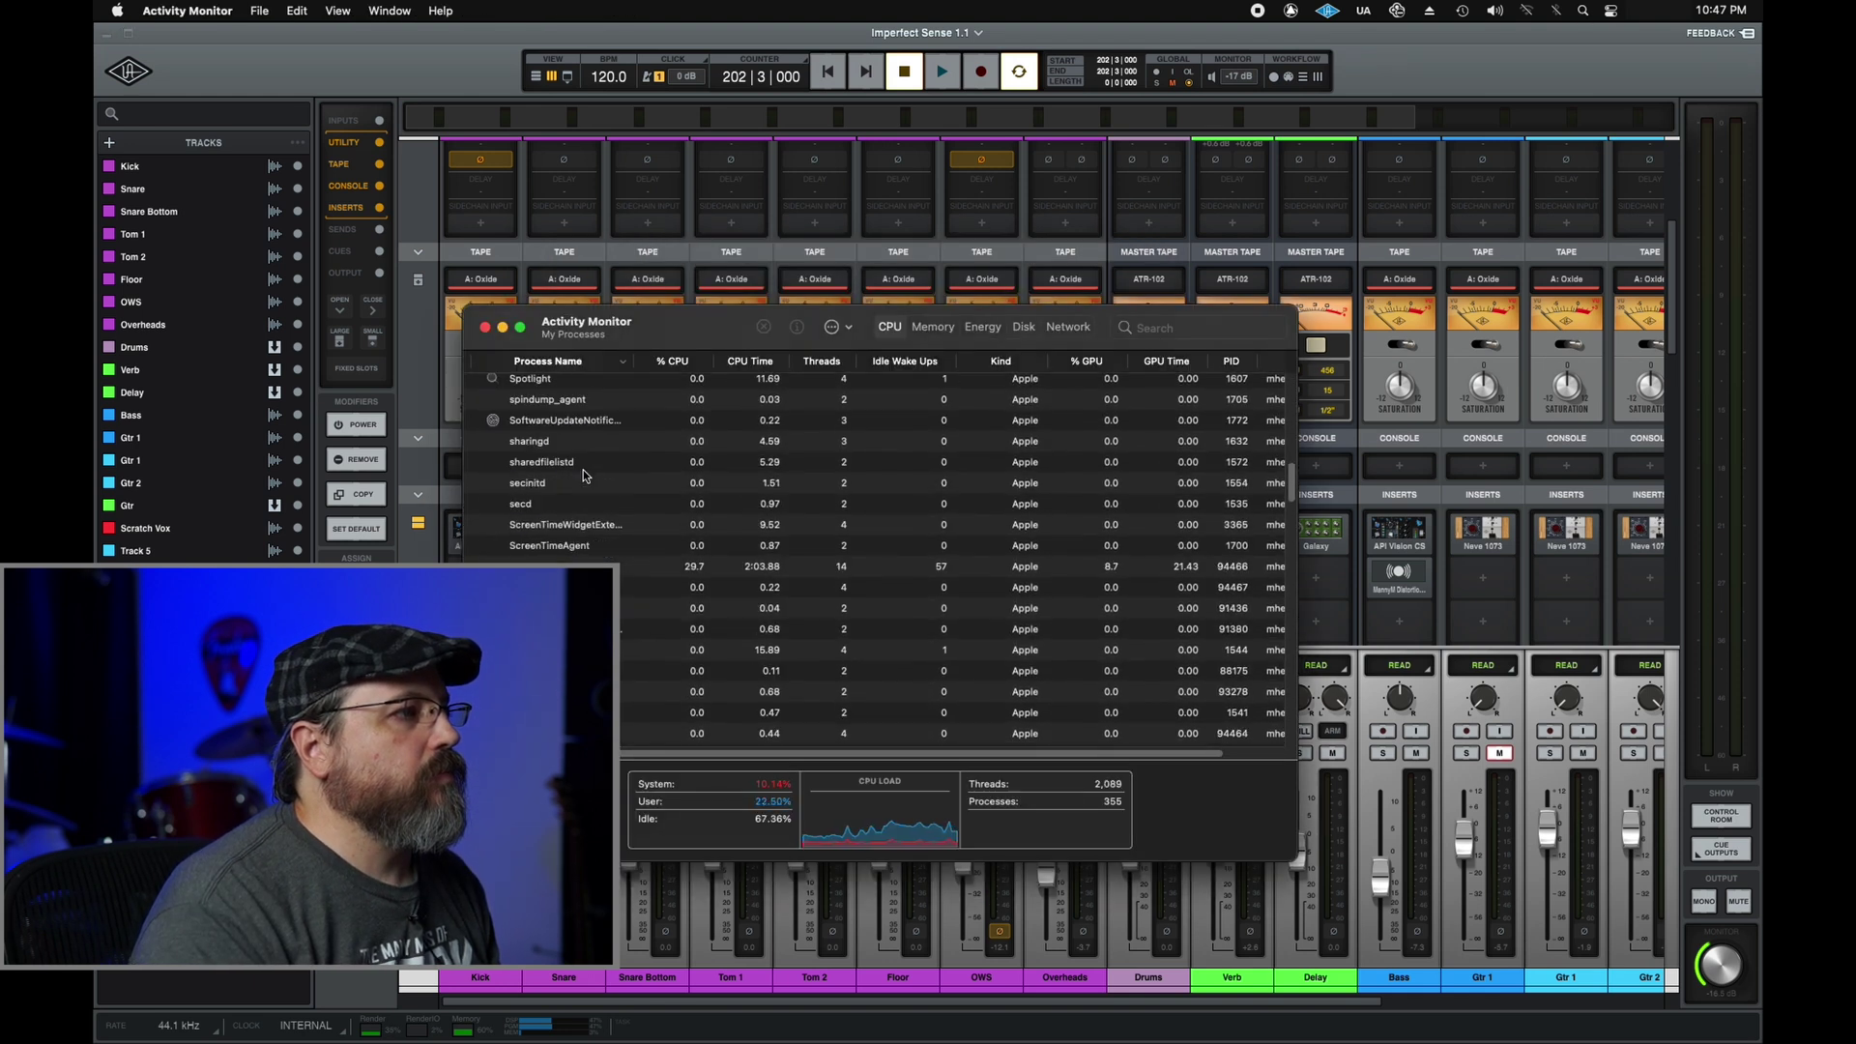
{"action": "scroll", "coordinate": [584, 476], "scroll_direction": "down", "scroll_amount": 6}
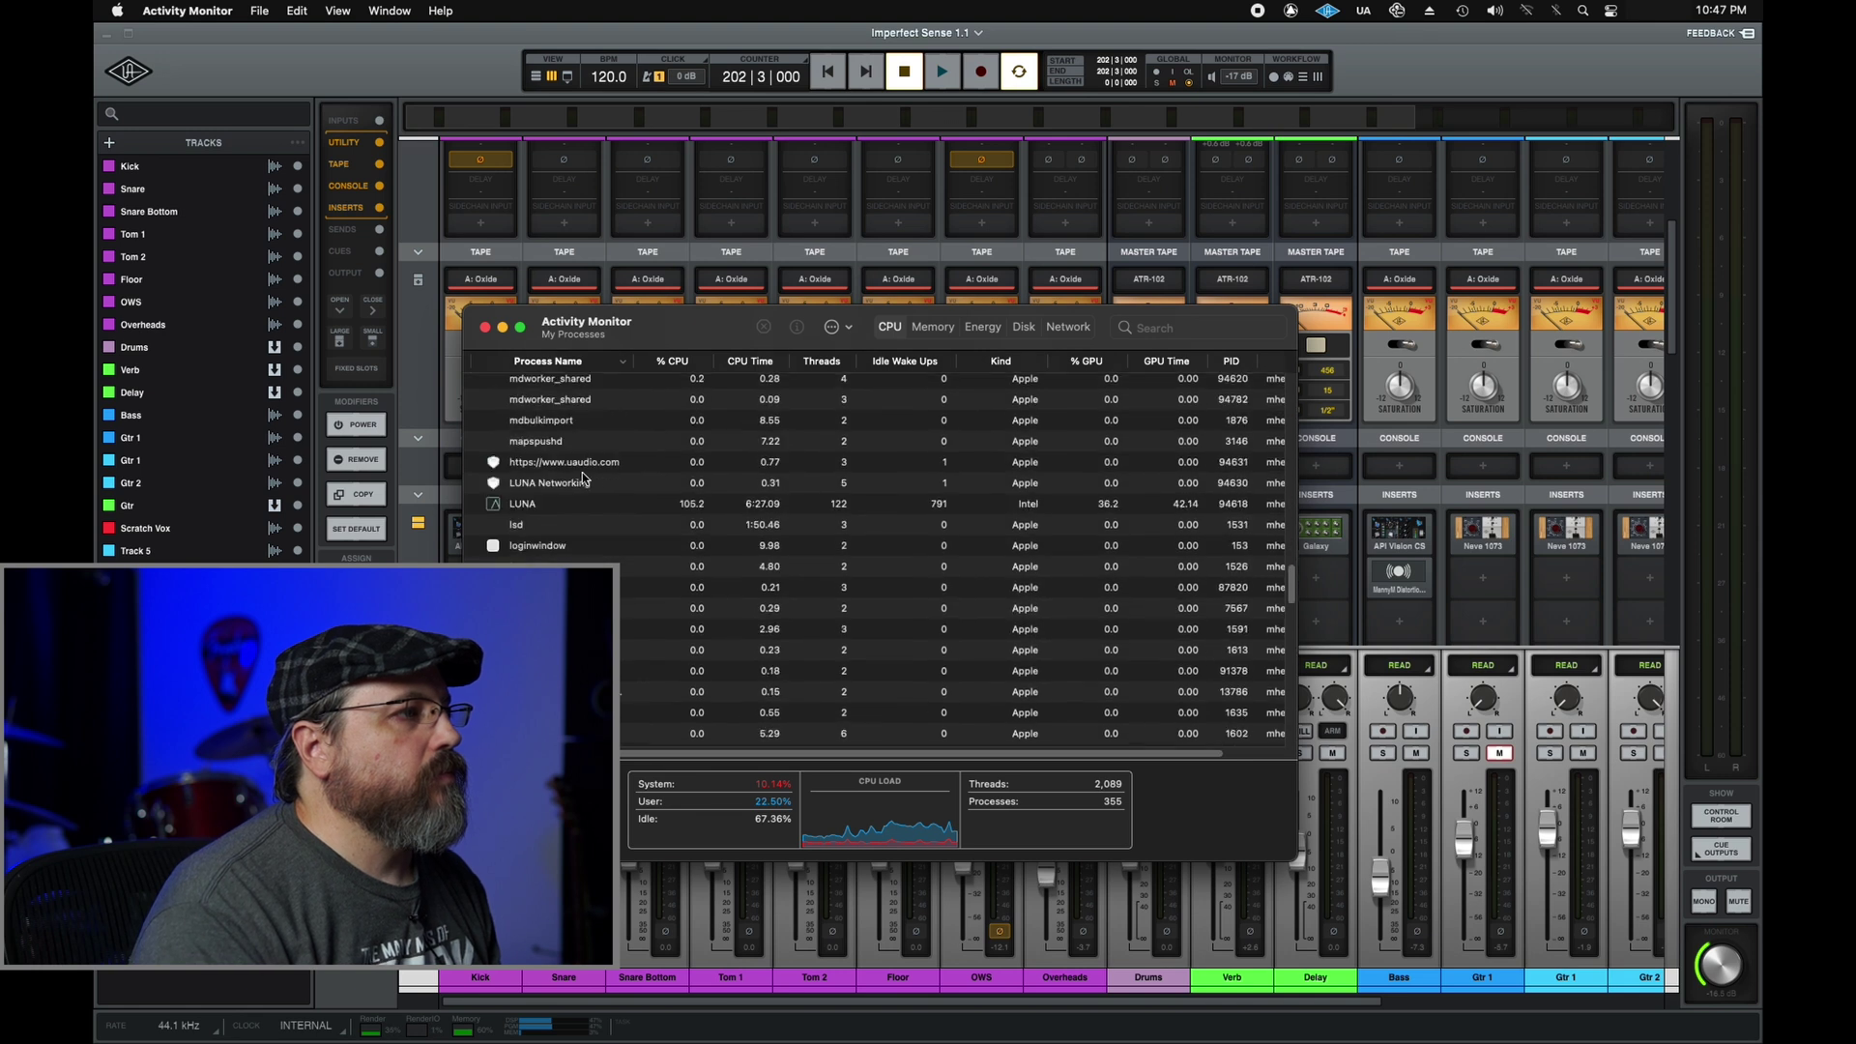
{"action": "left_click", "coordinate": [569, 504]}
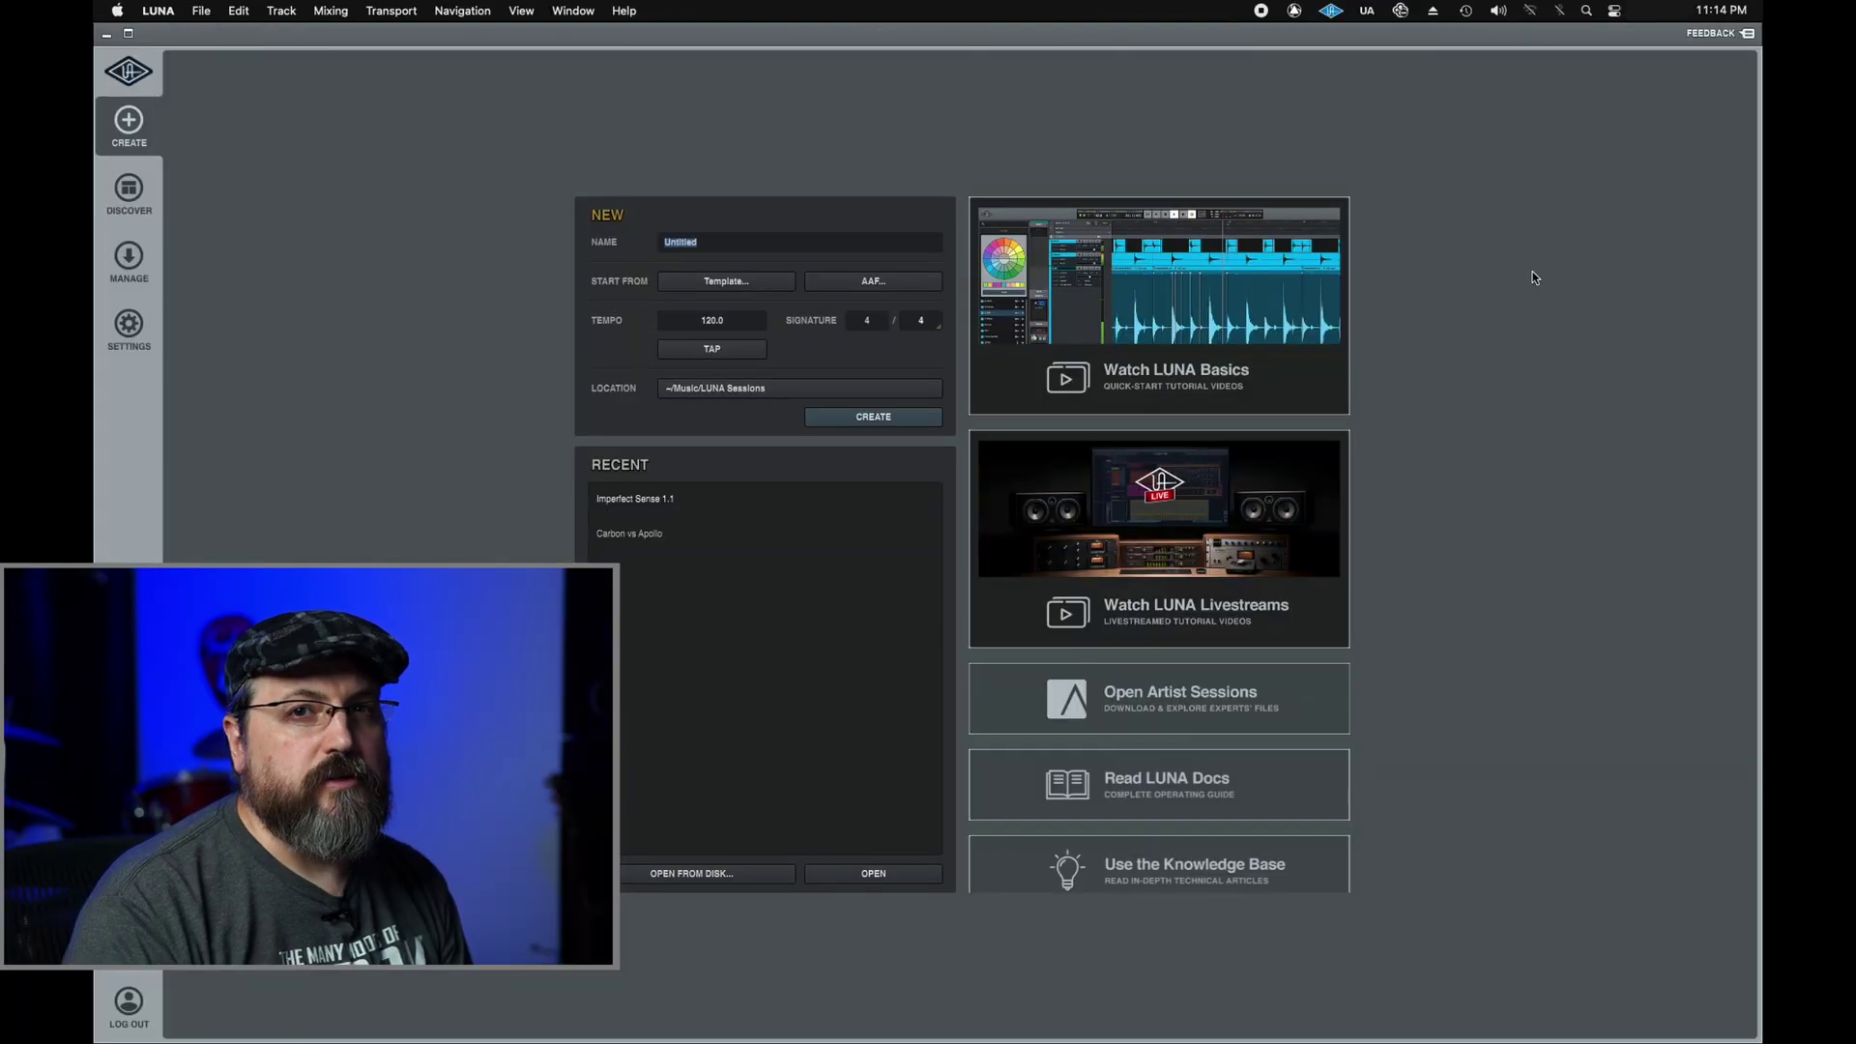
Step: Check for LUNA updates and start installing the update
{"action": "left_click", "coordinate": [155, 12]}
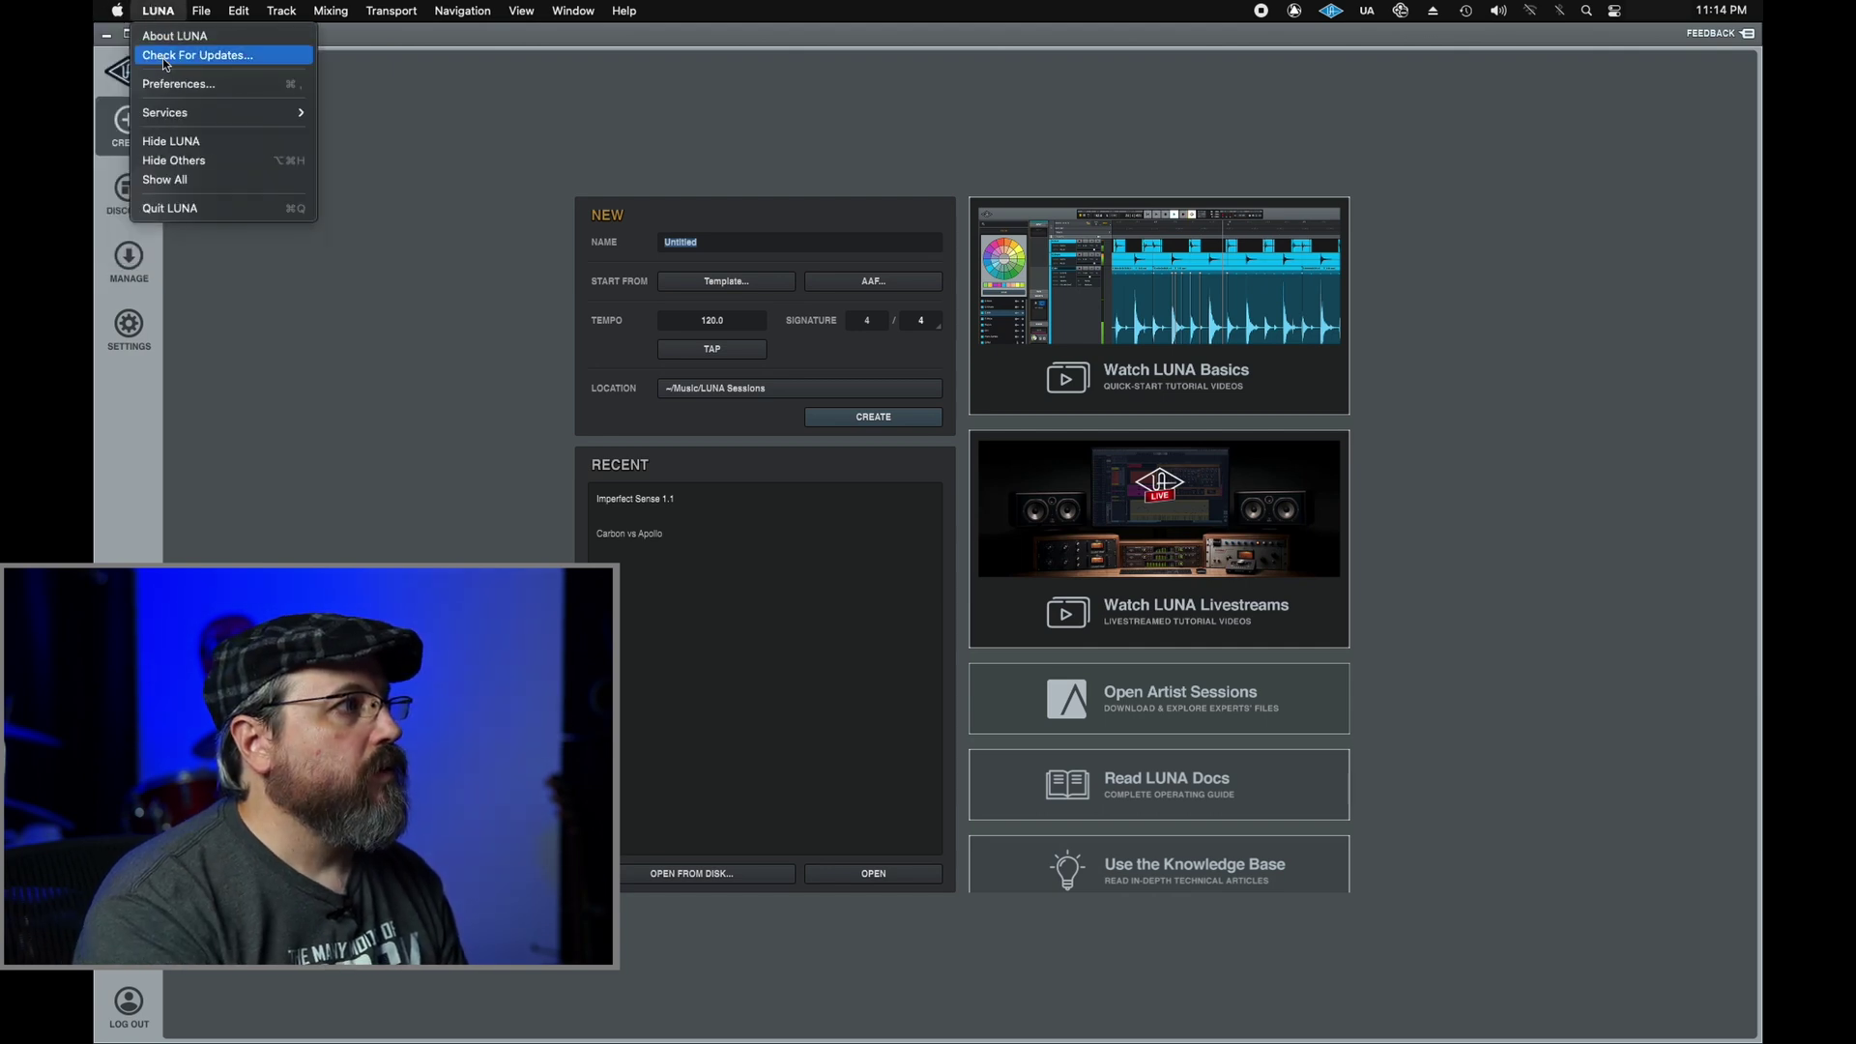
{"action": "key", "text": "Escape"}
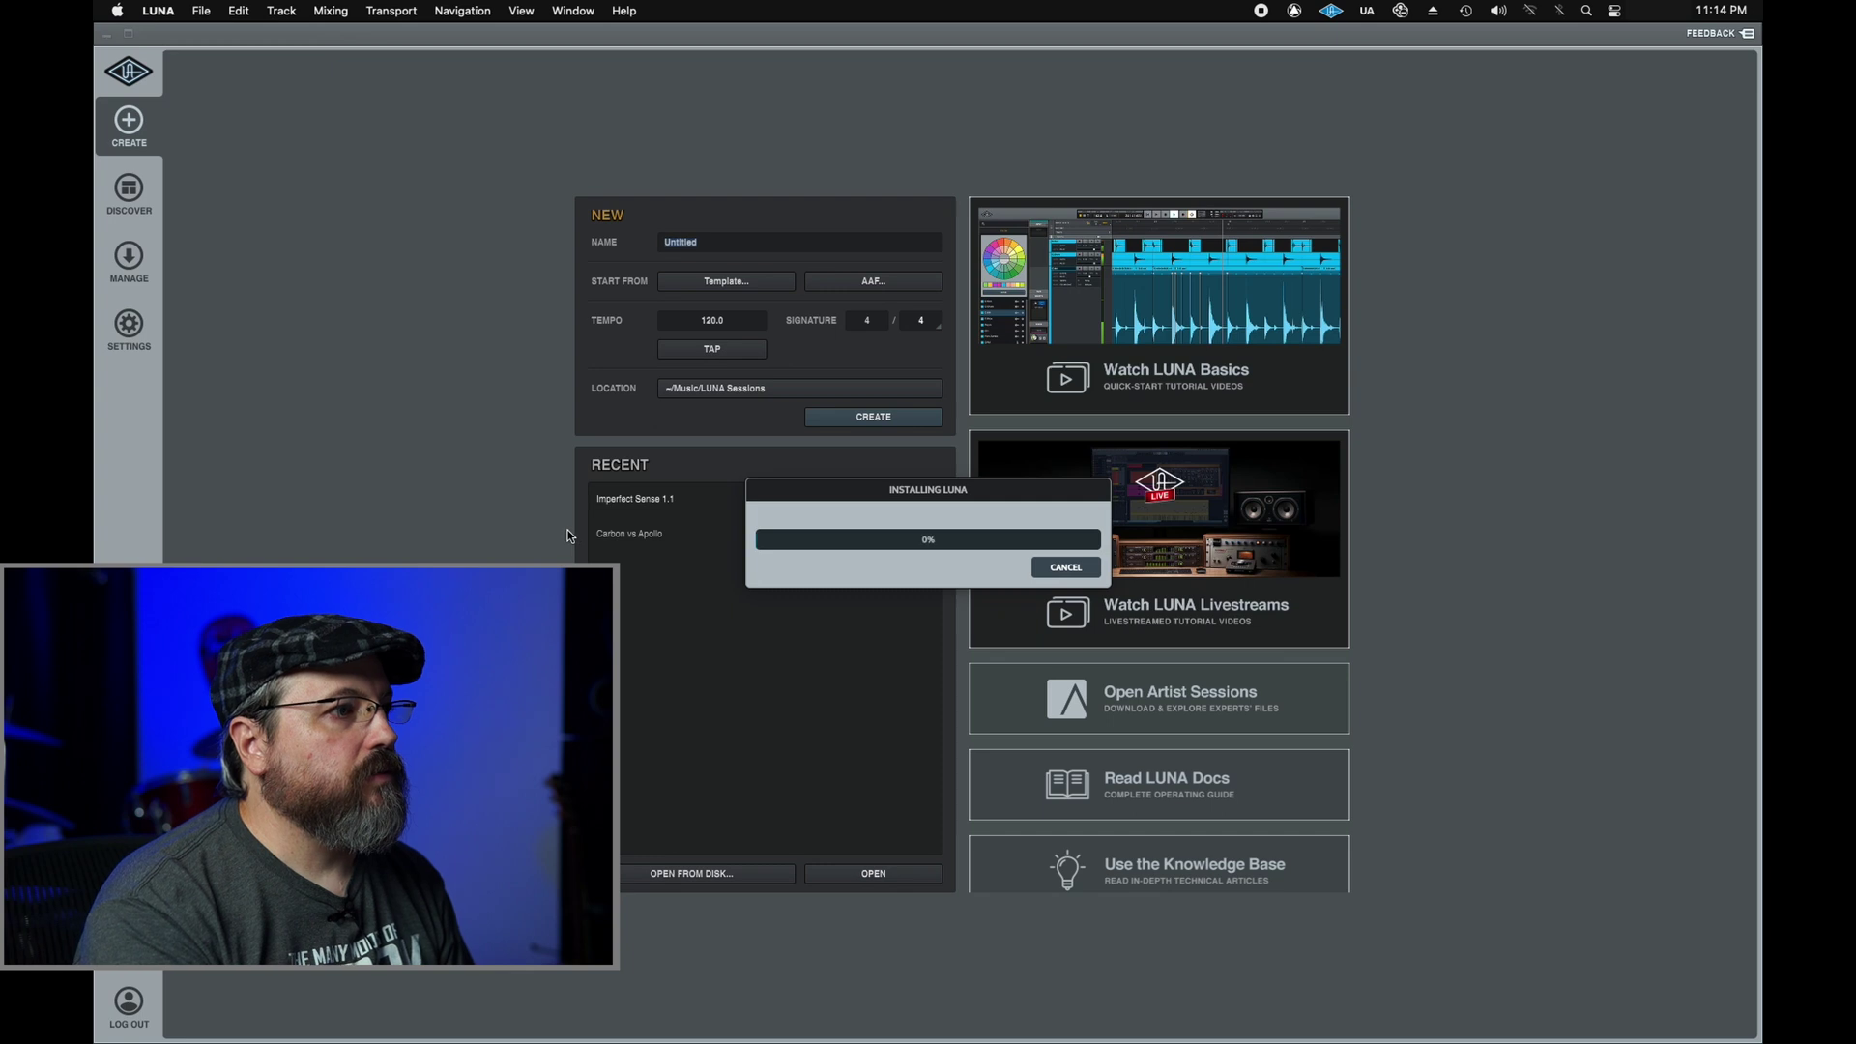
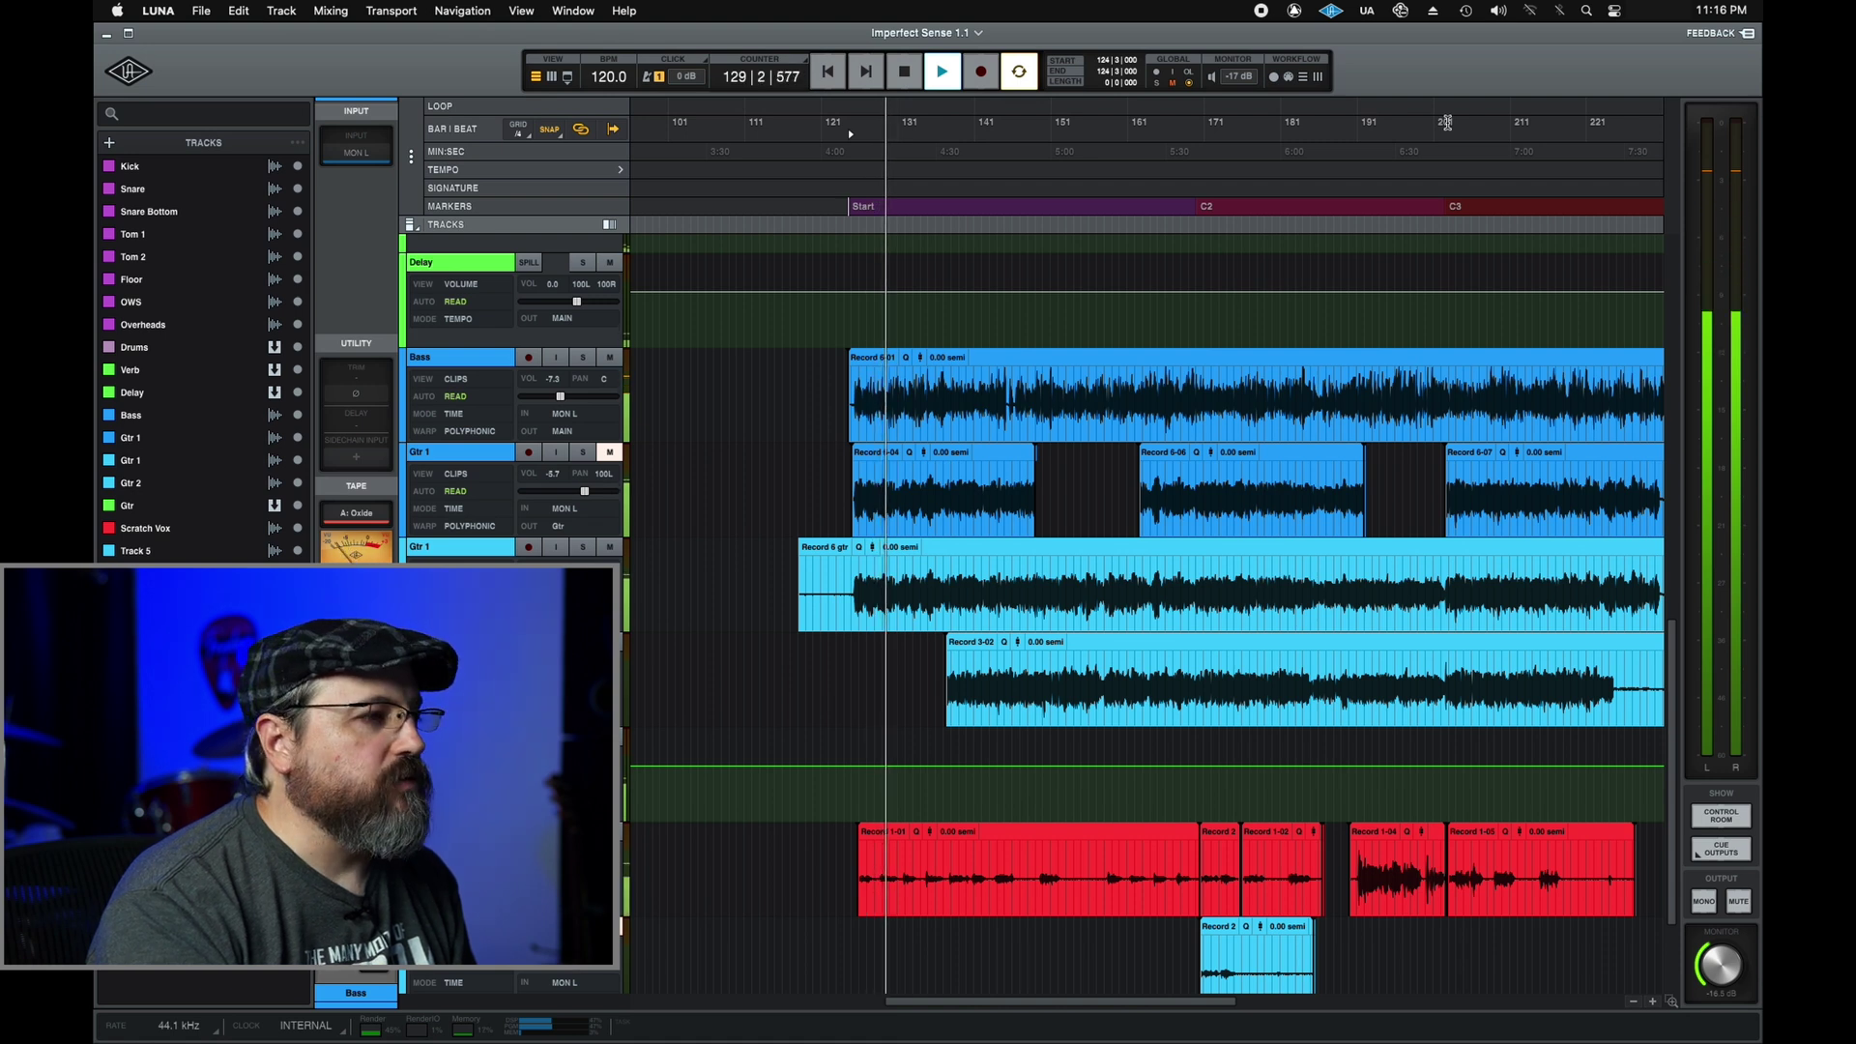
Step: Stop playback, open Activity Monitor, and select the LUNA process to check its CPU usage and kind
{"action": "key", "text": "space"}
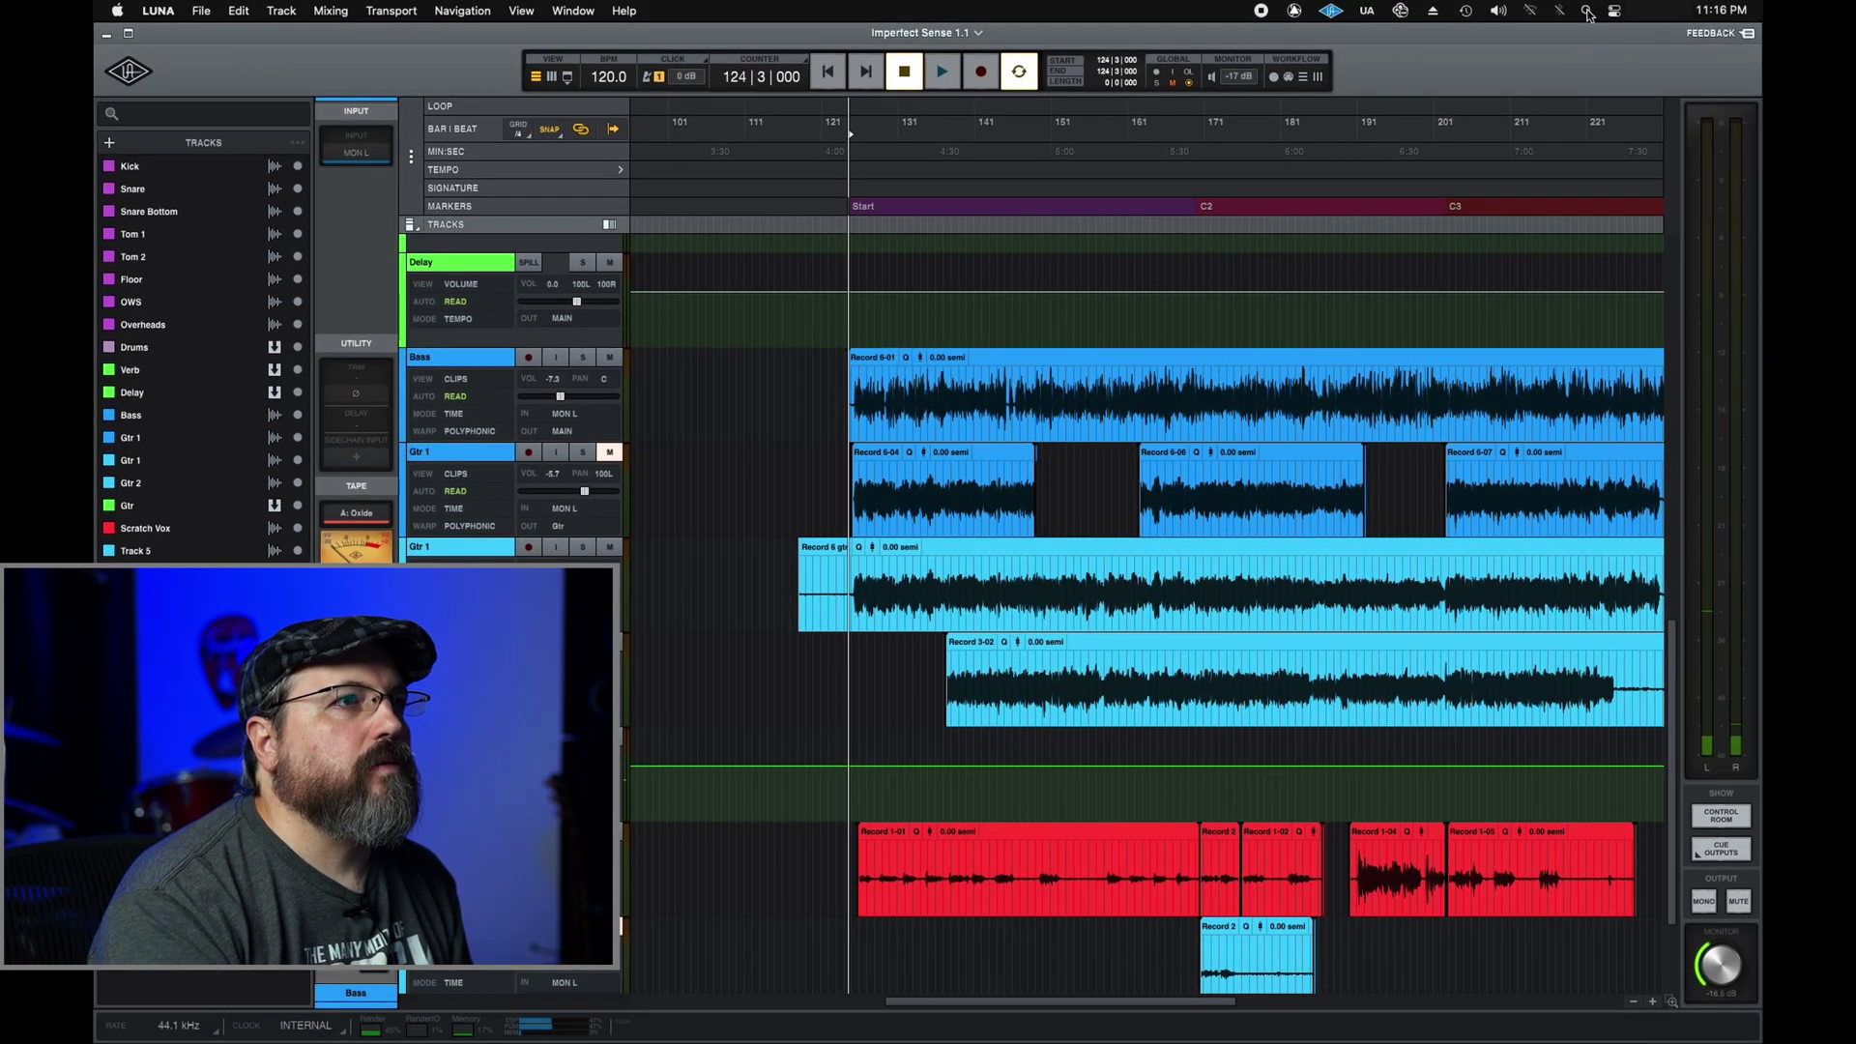
{"action": "left_click", "coordinate": [1587, 12]}
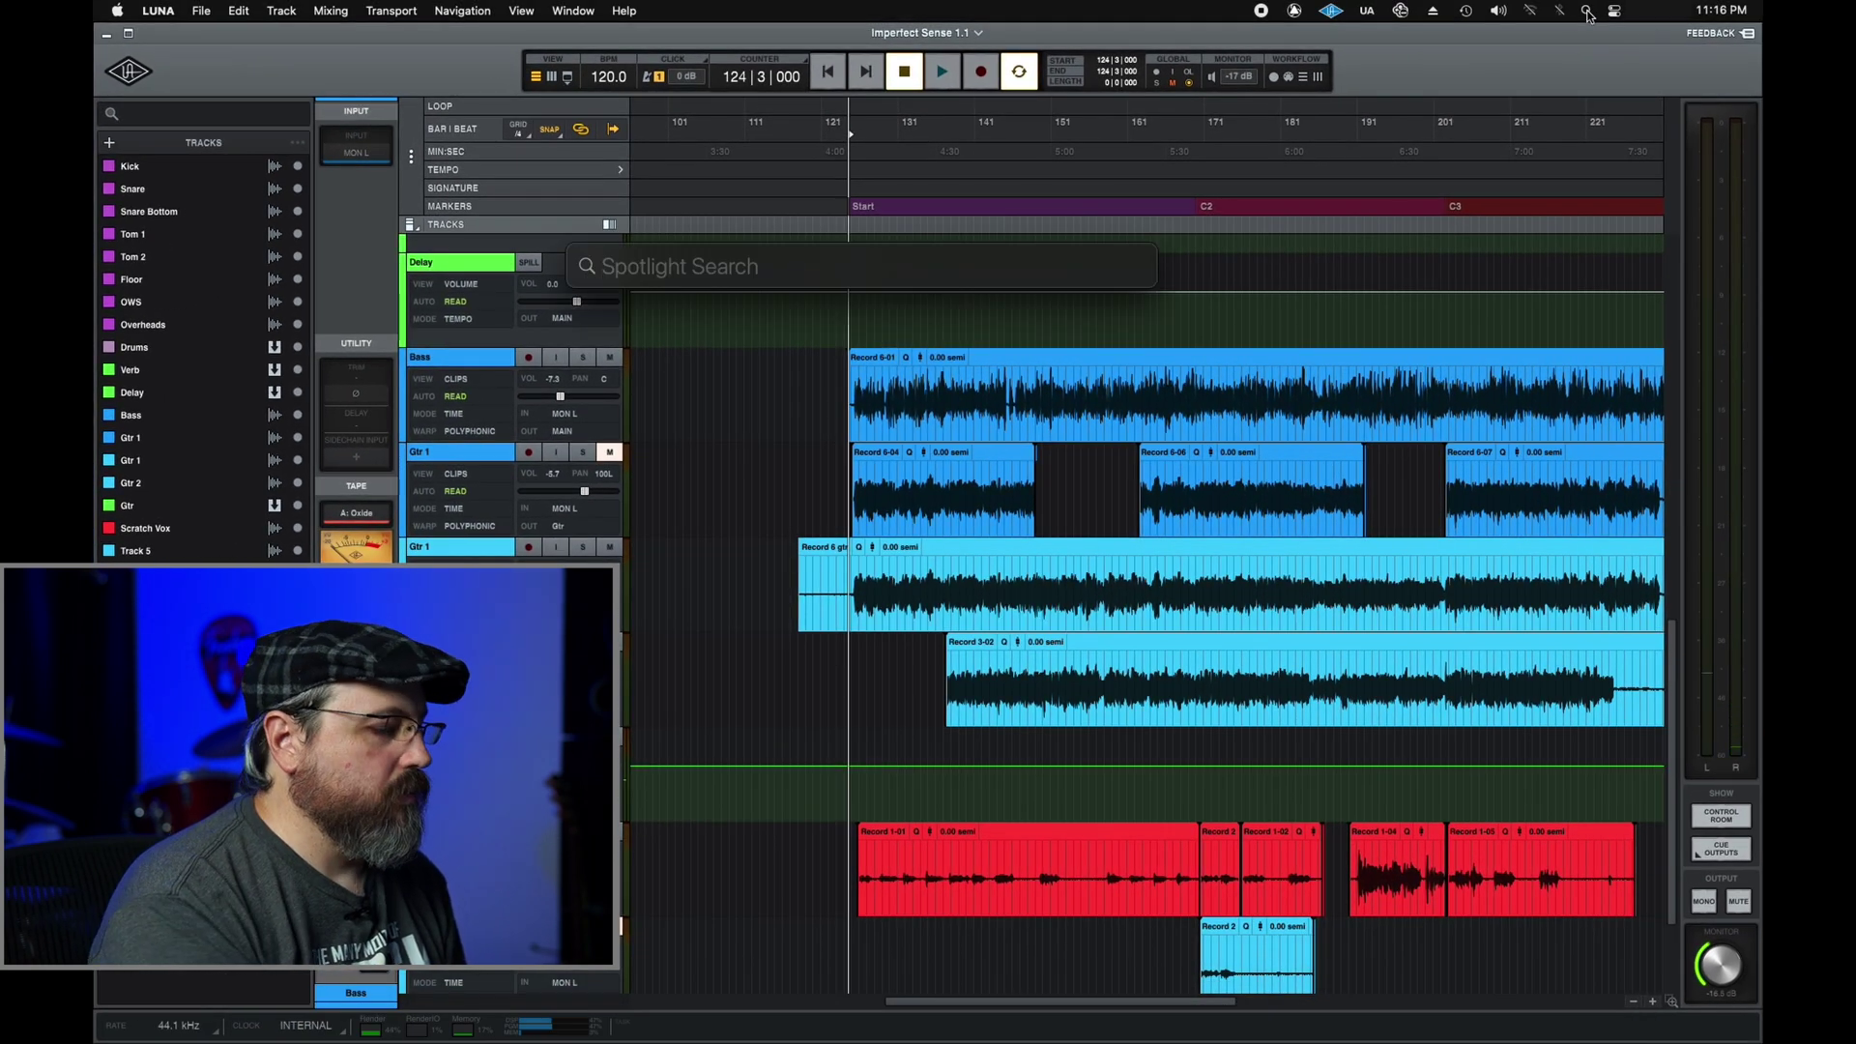
{"action": "type", "text": "acti"}
{"action": "key", "text": "Return"}
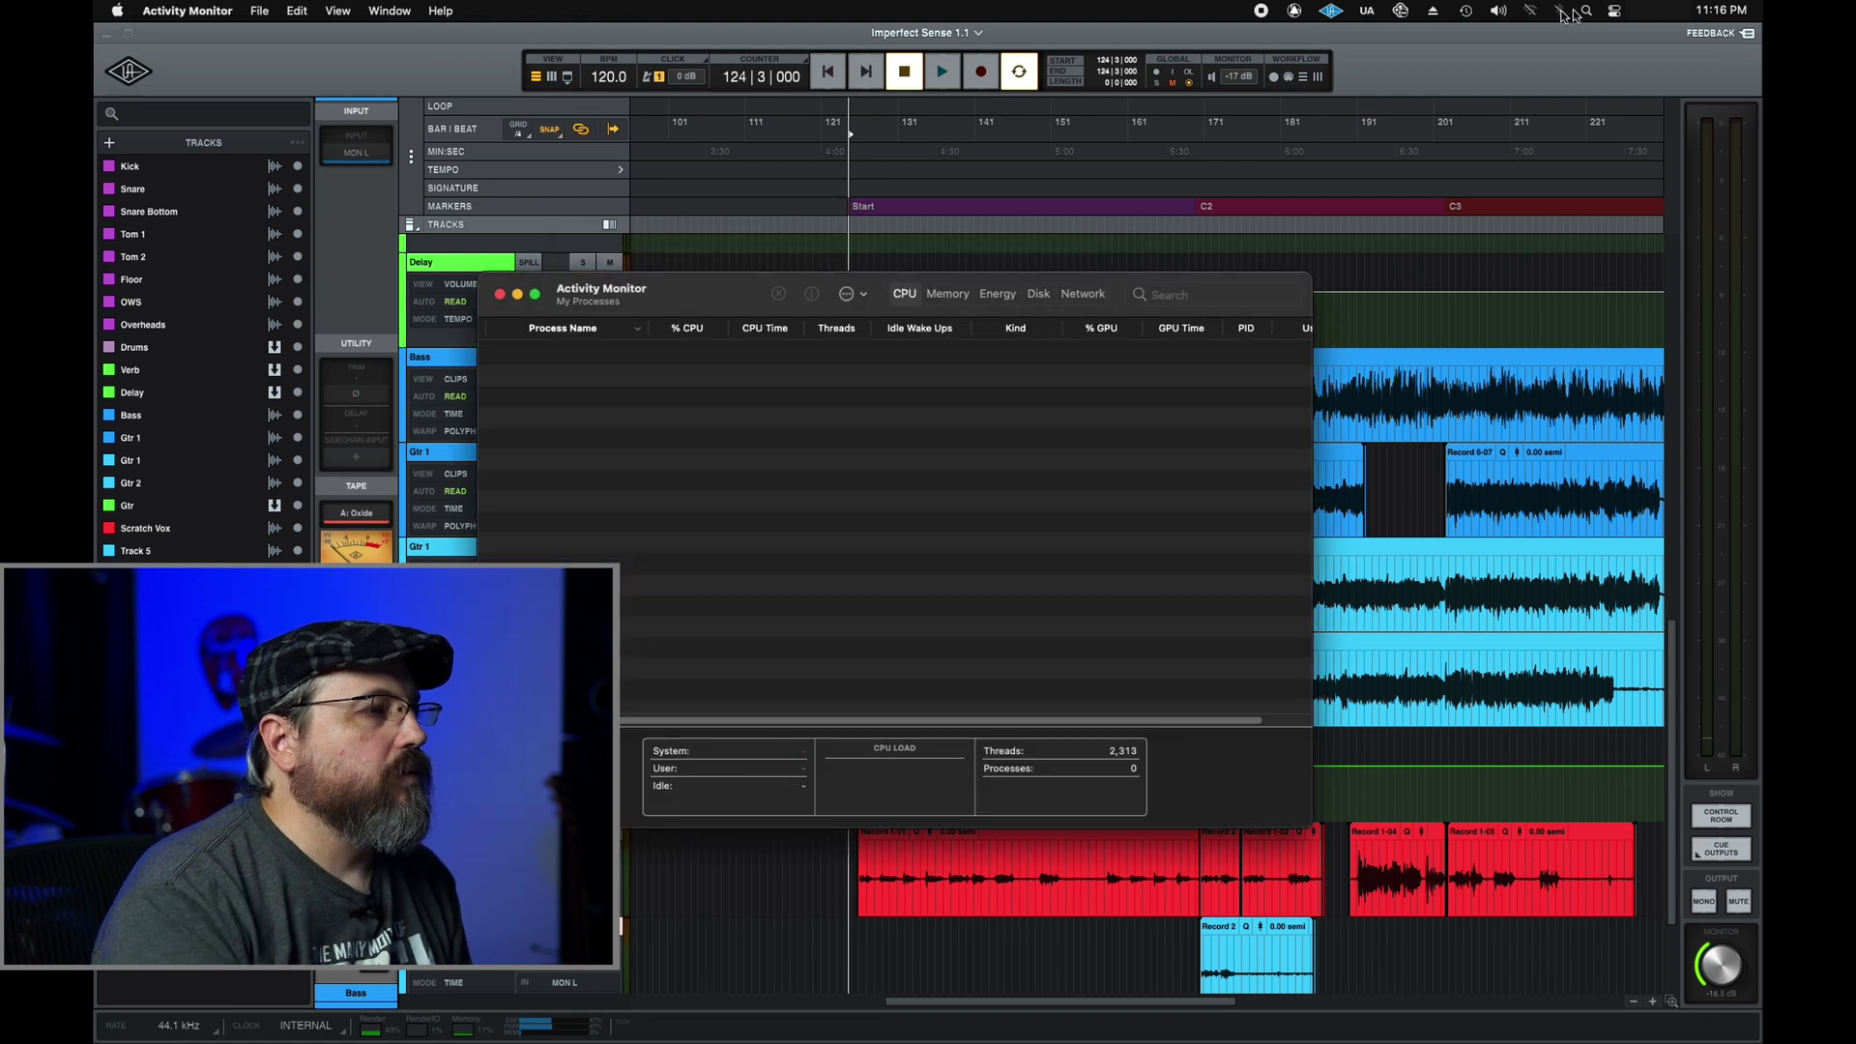
{"action": "scroll", "coordinate": [774, 561], "scroll_direction": "down", "scroll_amount": 15}
{"action": "left_click", "coordinate": [866, 550]}
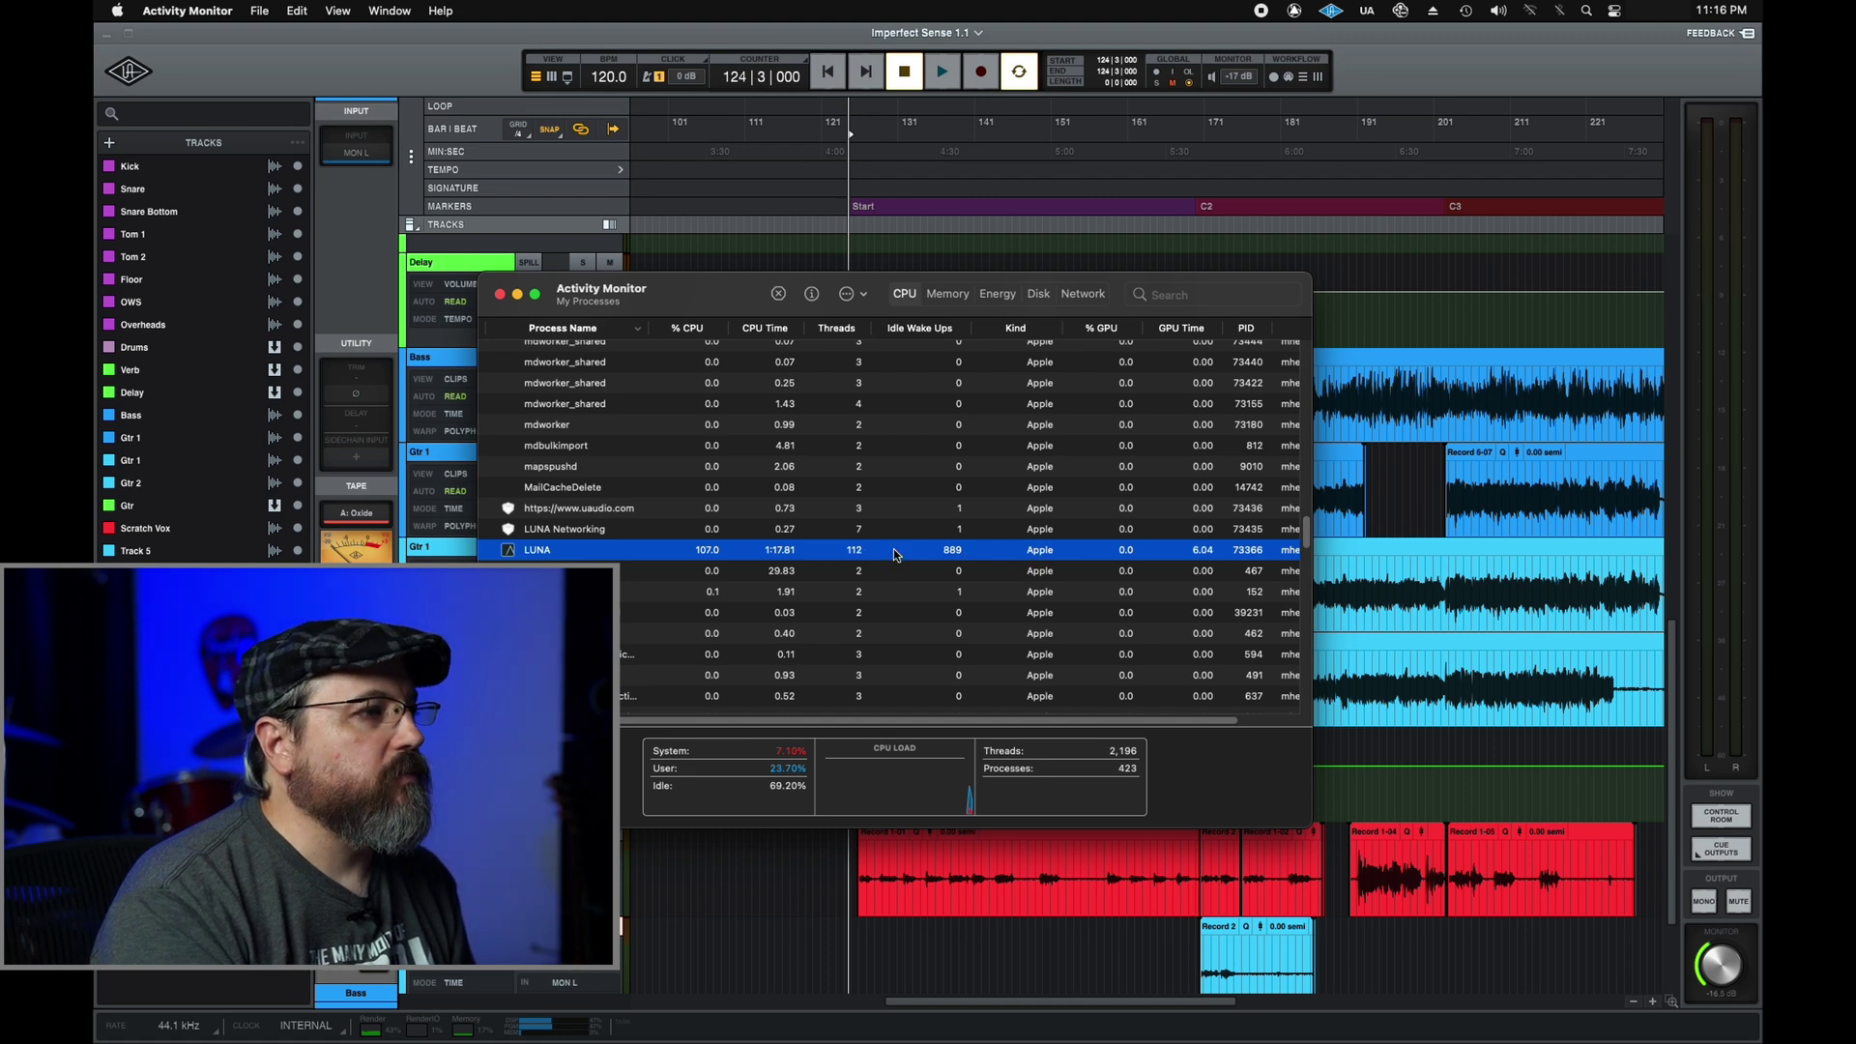
Step: Switch back to LUNA, play the session, jump to markers C2 and C3, and stop playback
{"action": "left_click", "coordinate": [1477, 80]}
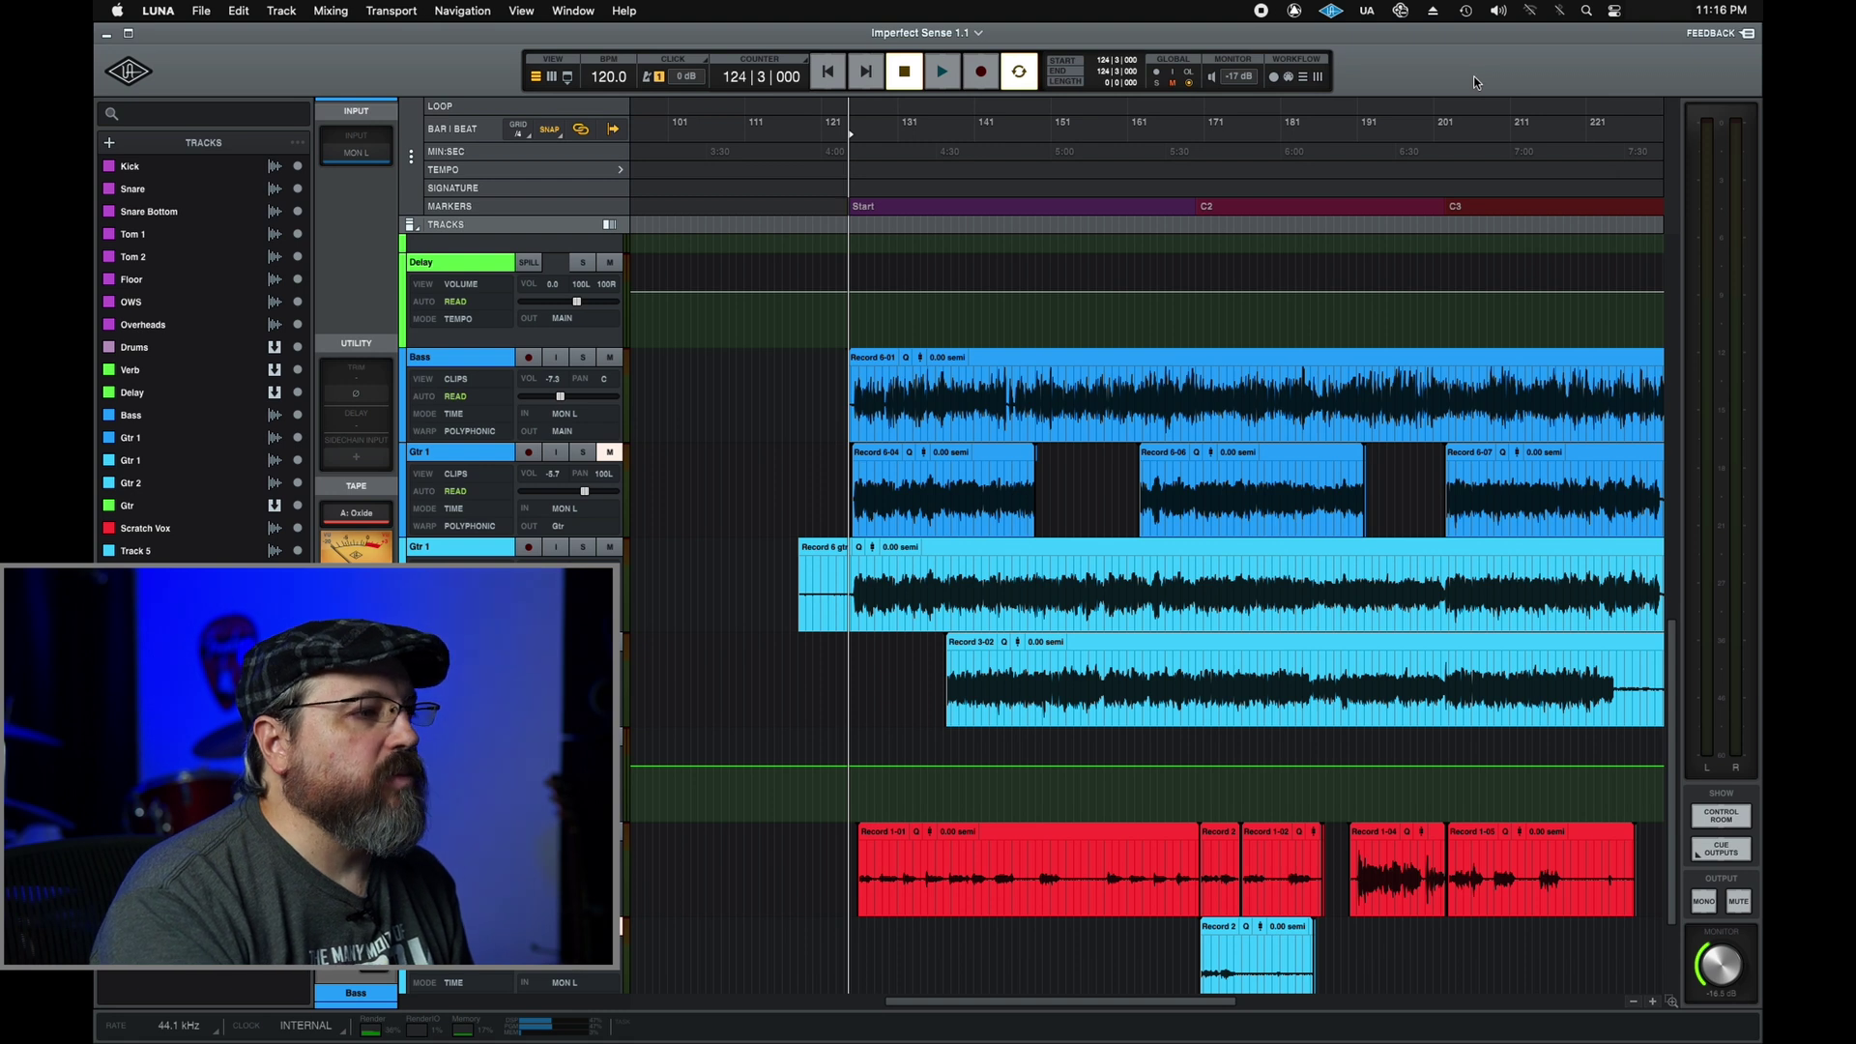
{"action": "key", "text": "space"}
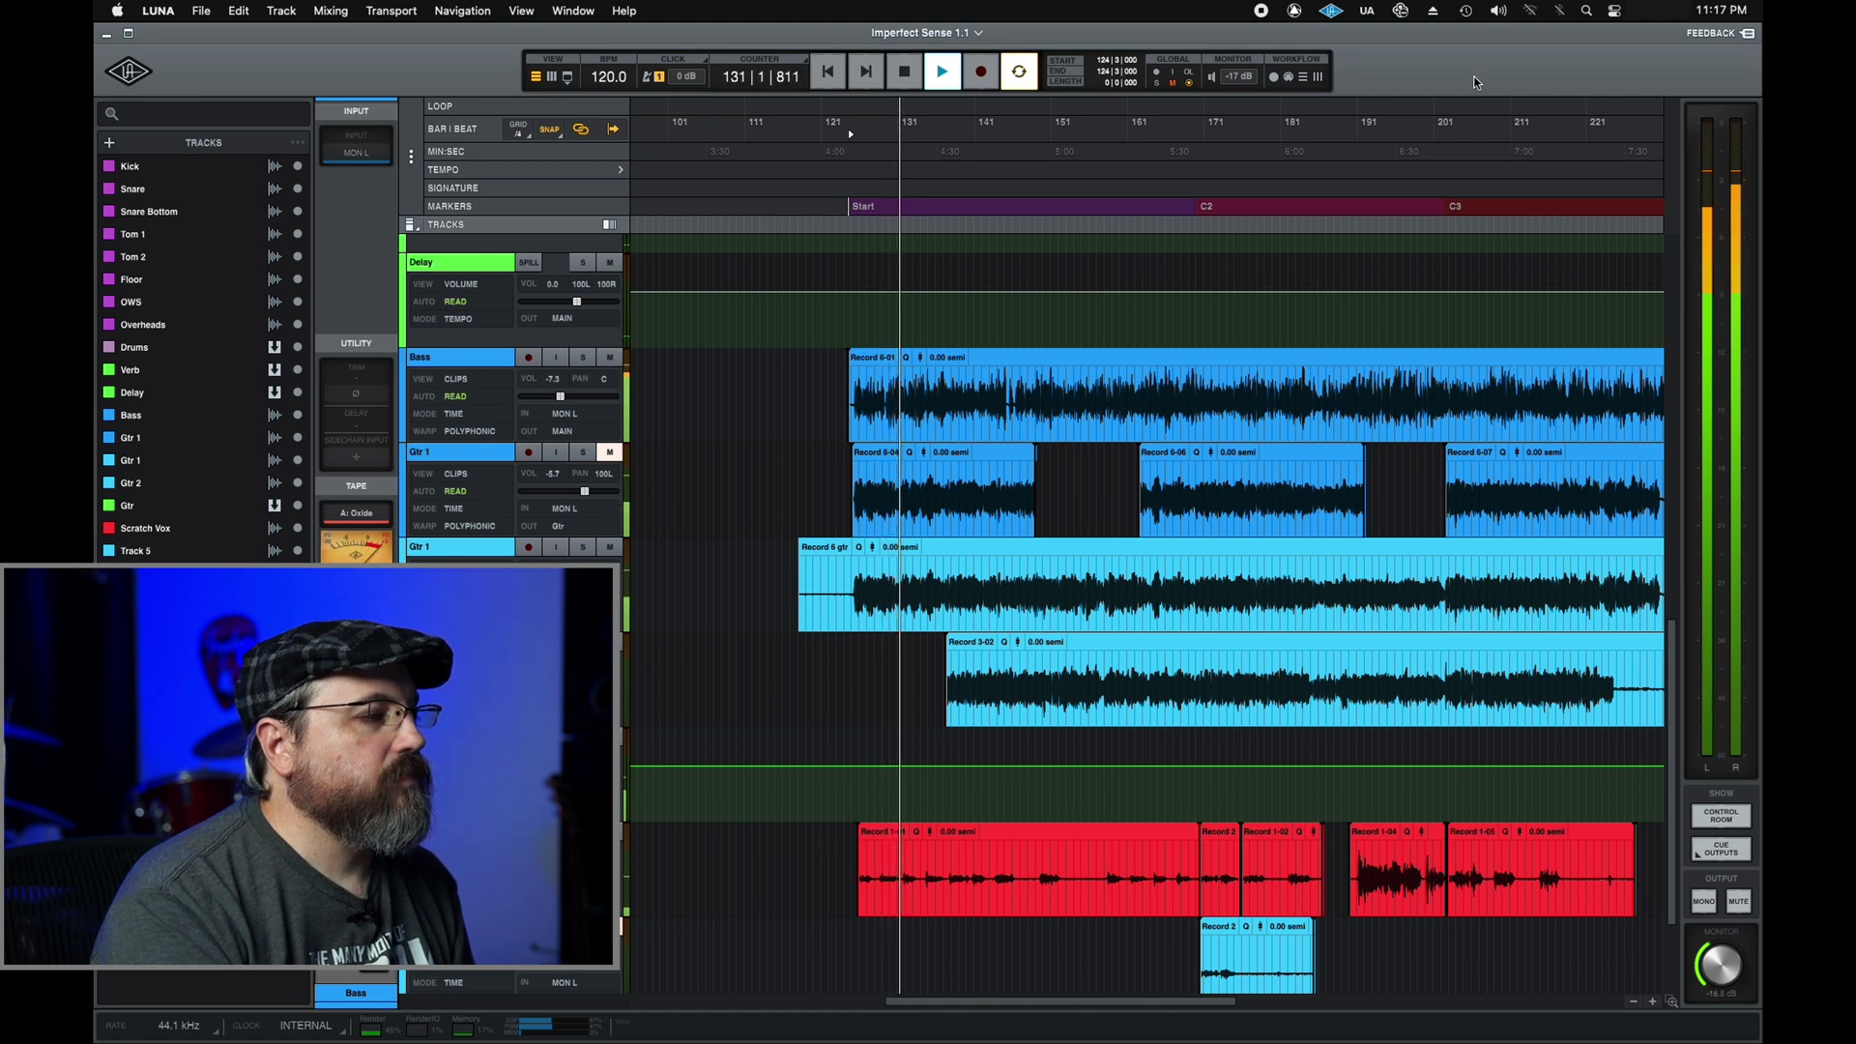
{"action": "left_click", "coordinate": [1203, 205]}
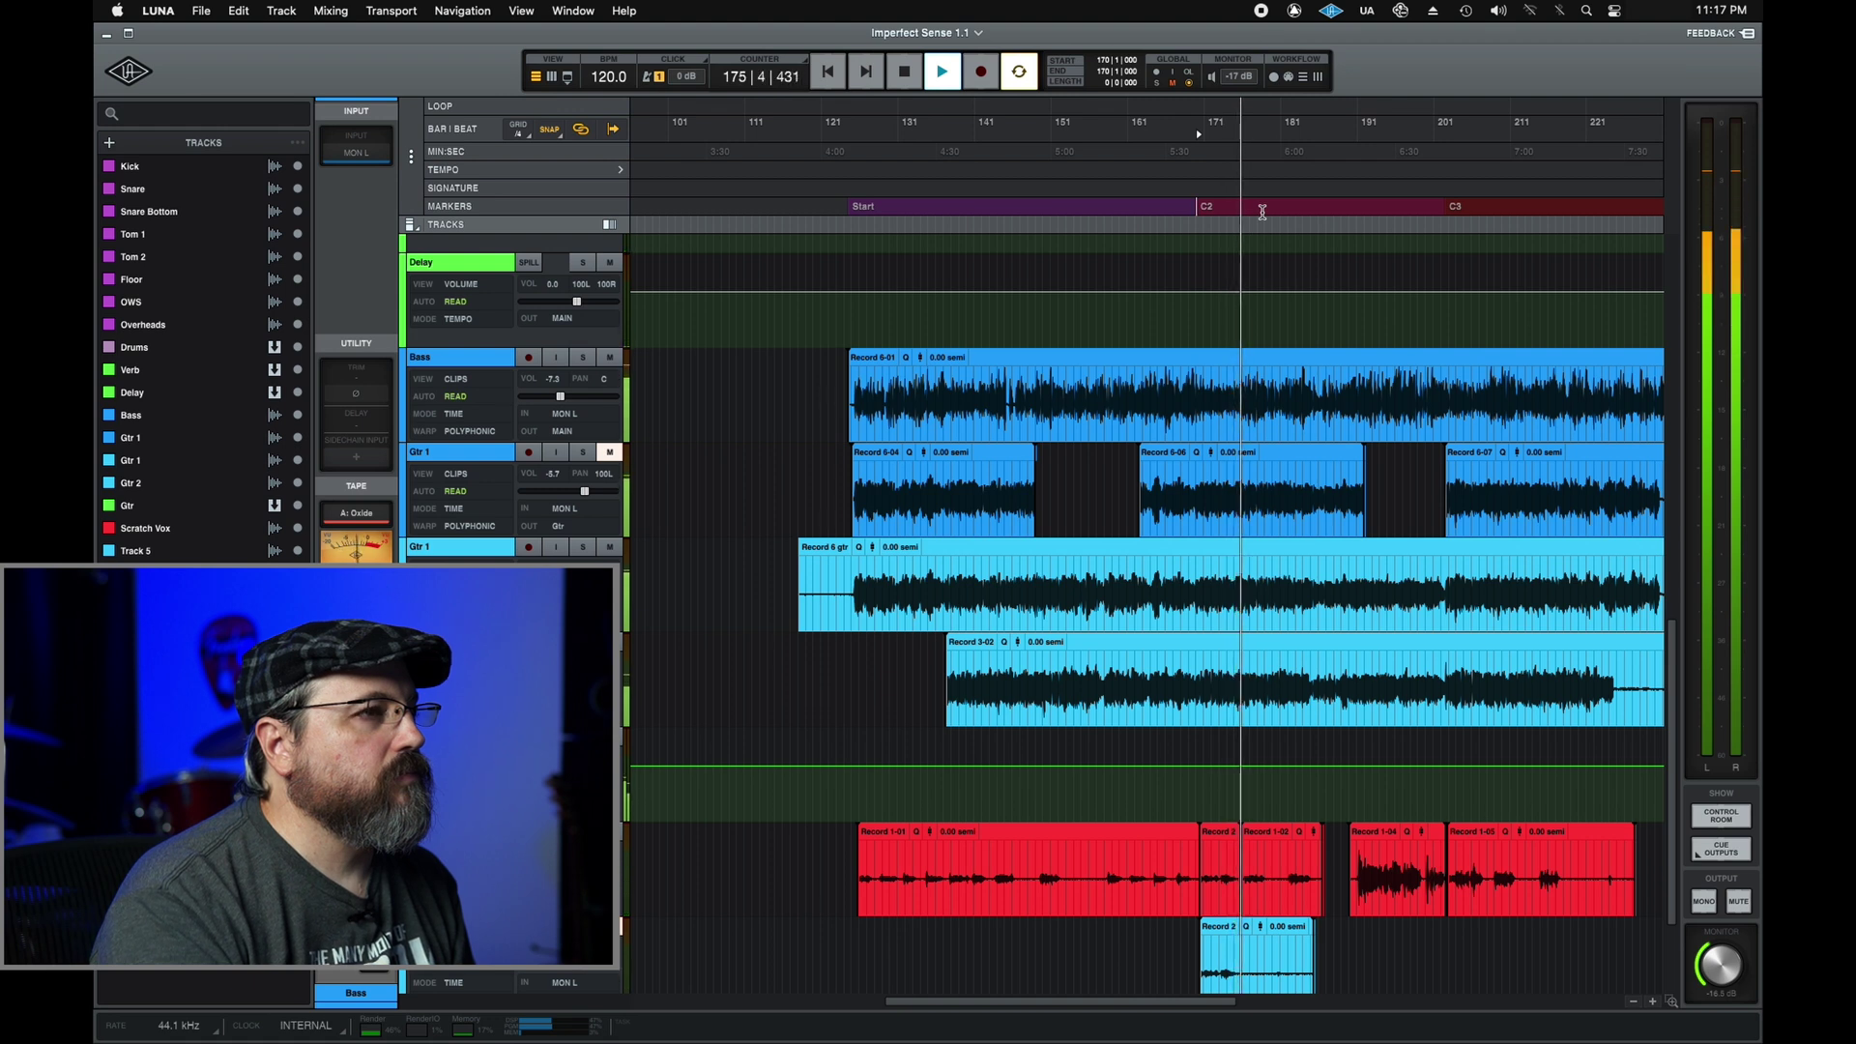
{"action": "left_click", "coordinate": [1455, 209]}
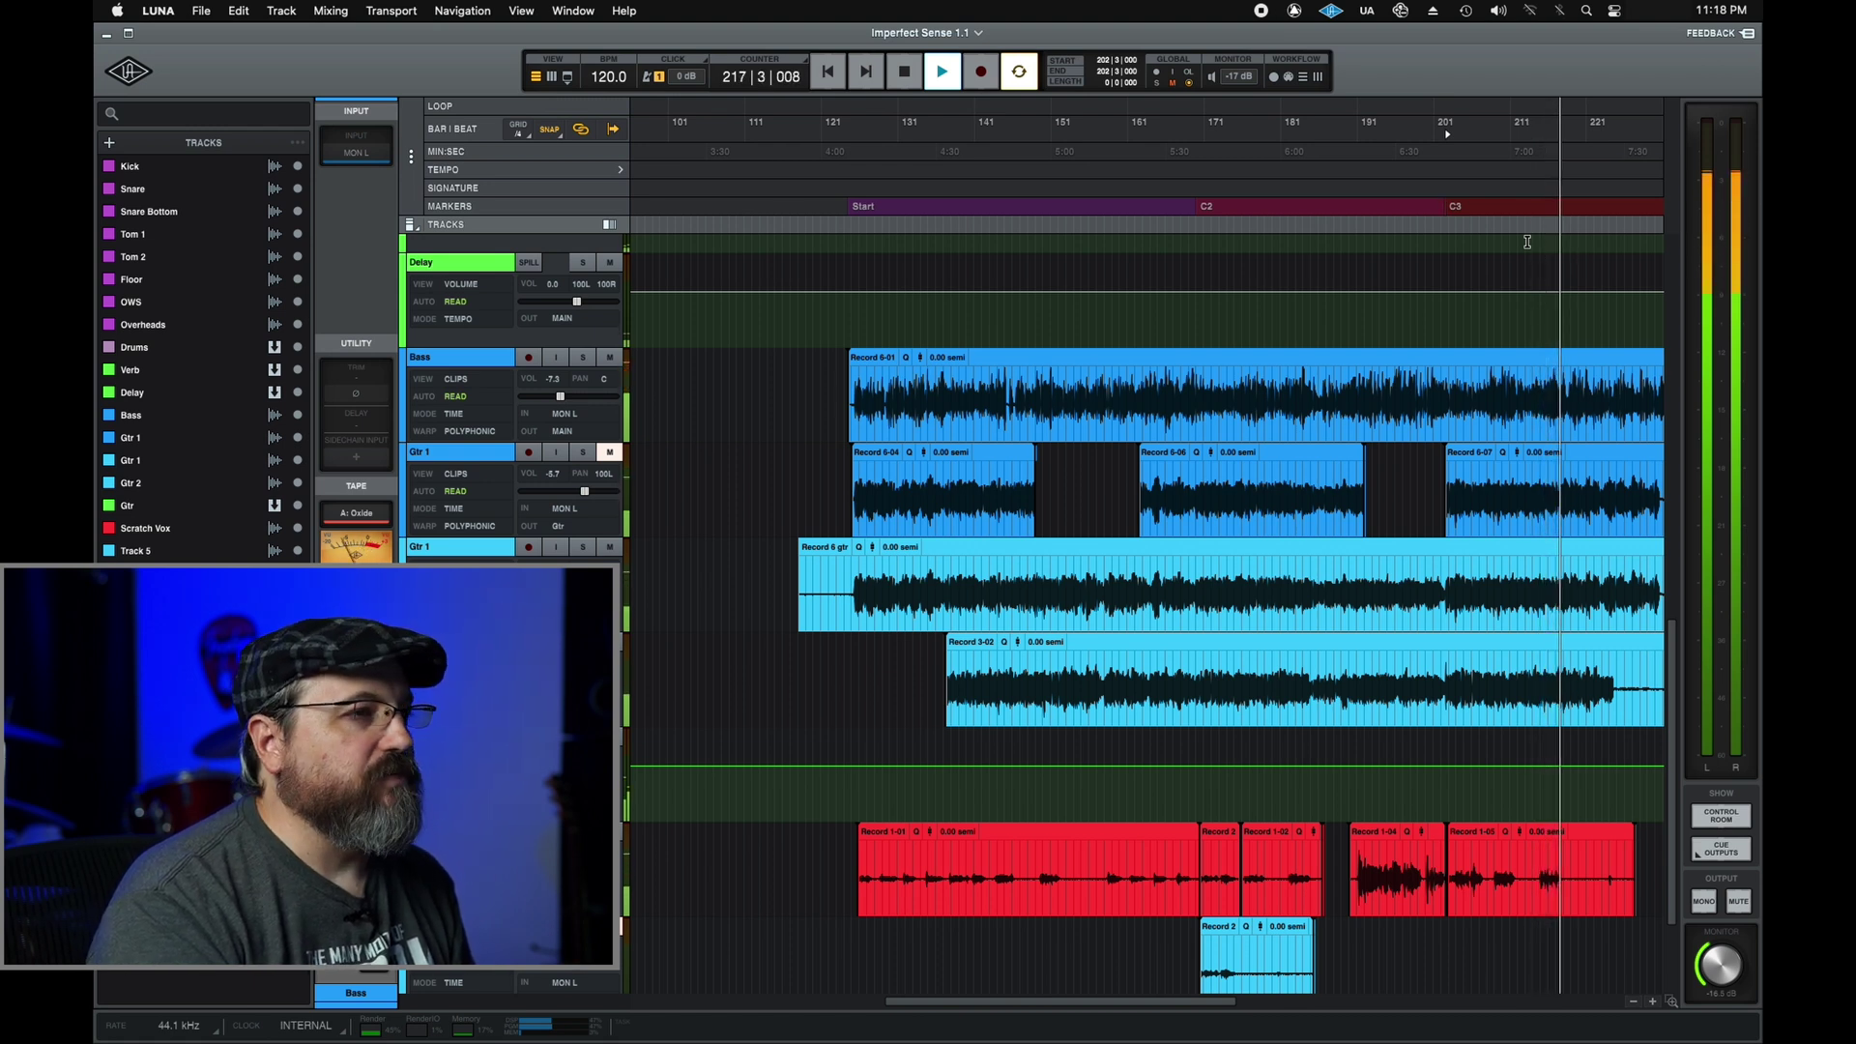
{"action": "key", "text": "space"}
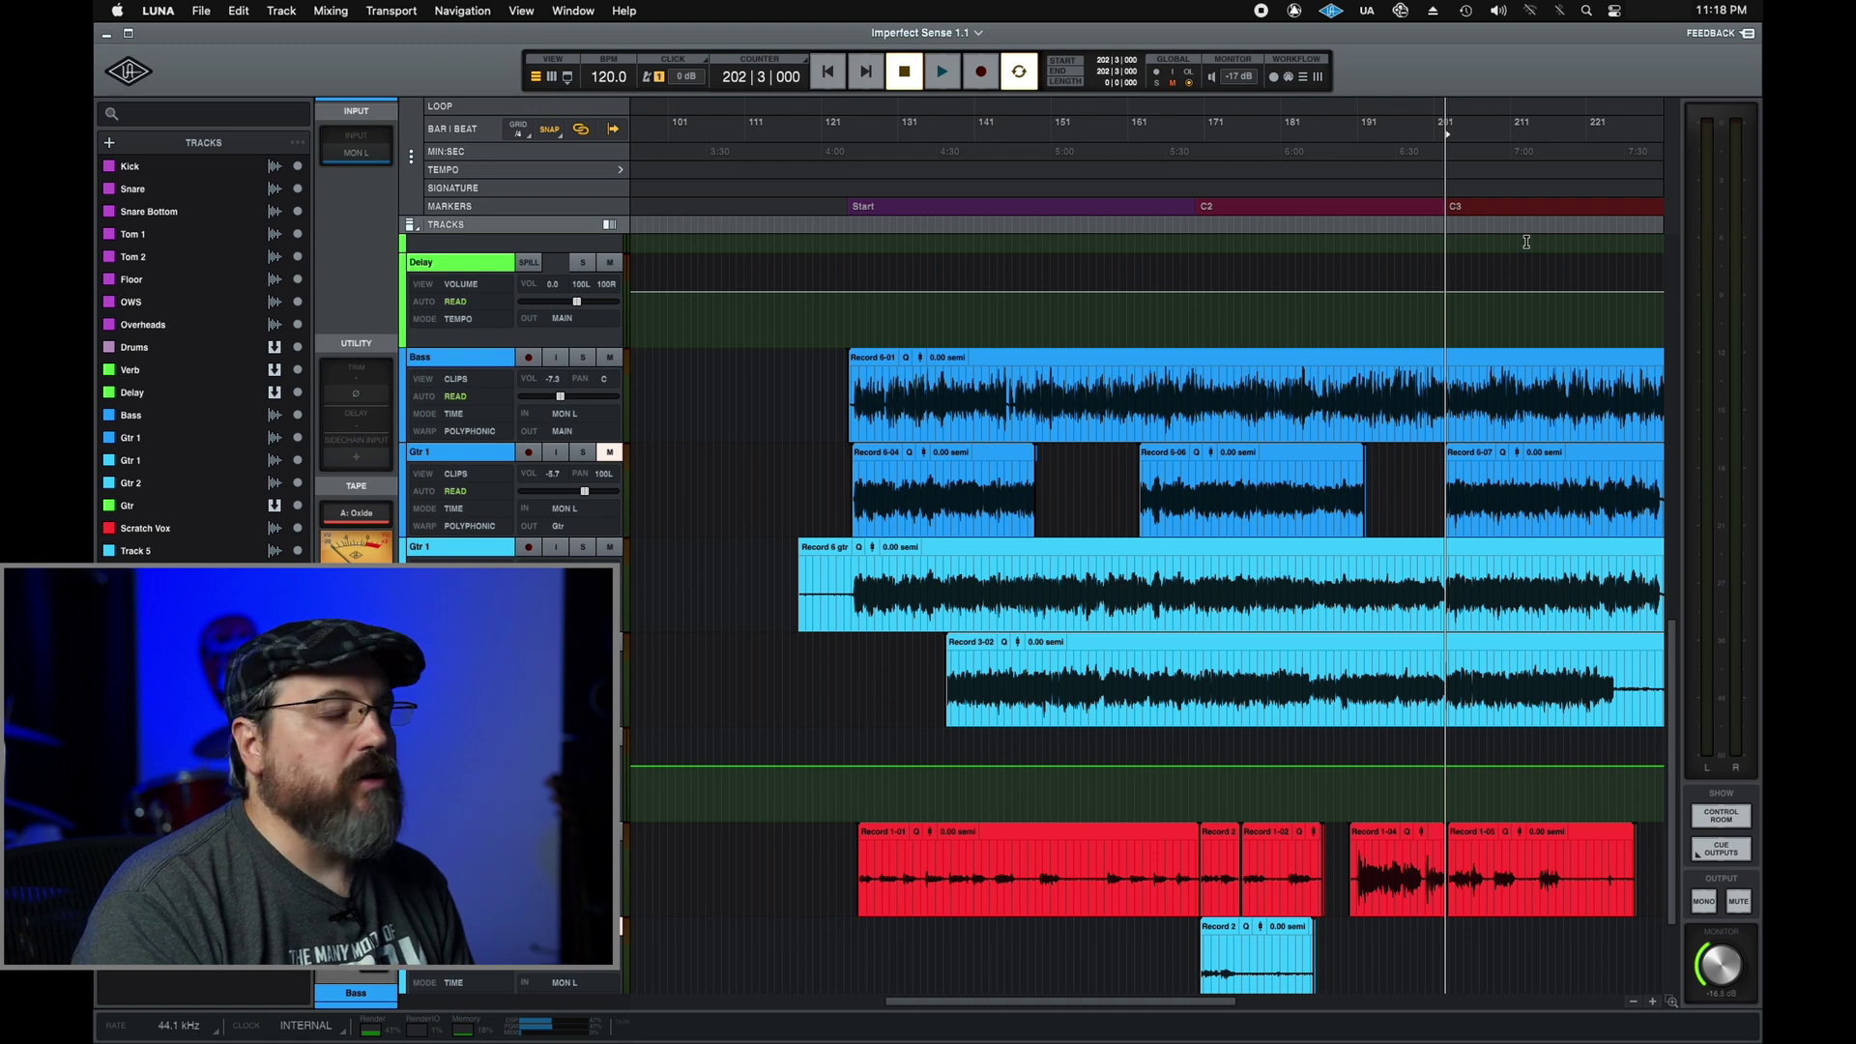
Step: Show the mixer, review the tape and insert plug-ins from the Kick channel through MAIN, and start playback of the session
{"action": "key", "text": "super+equal"}
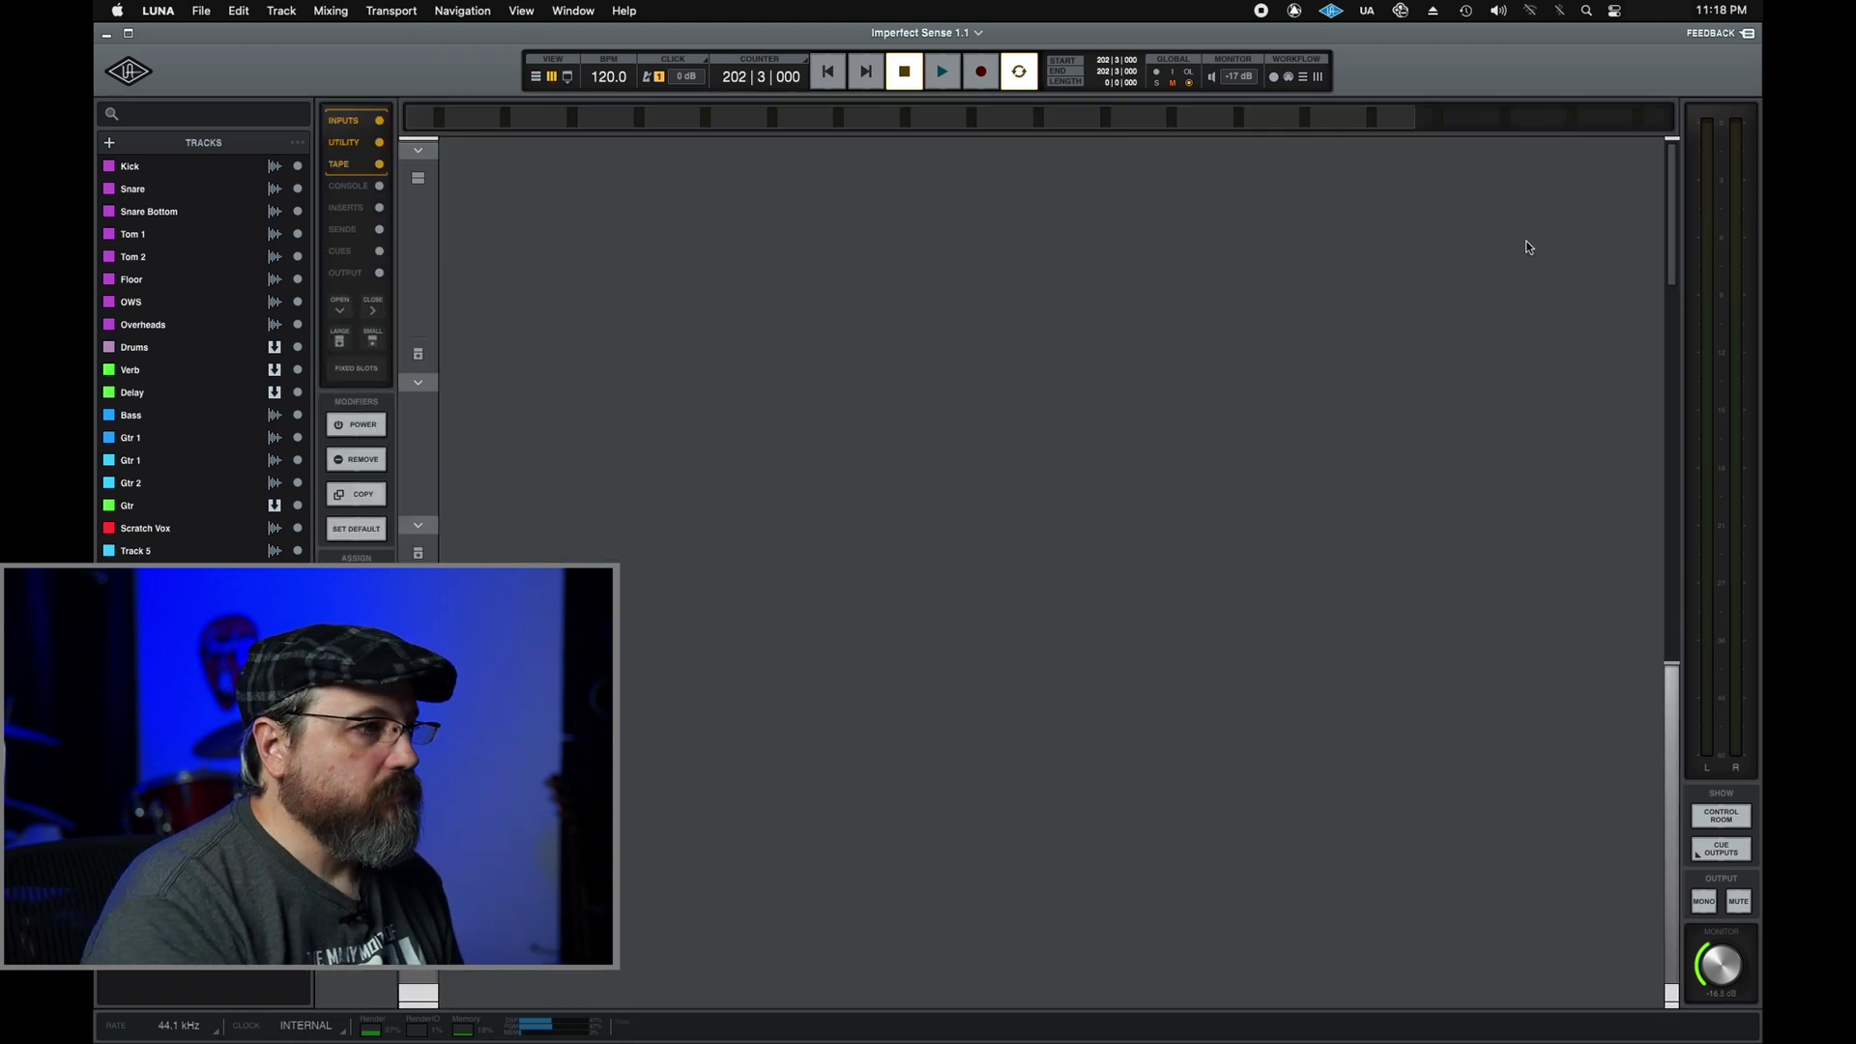
{"action": "scroll", "coordinate": [1149, 429], "scroll_direction": "down", "scroll_amount": 5}
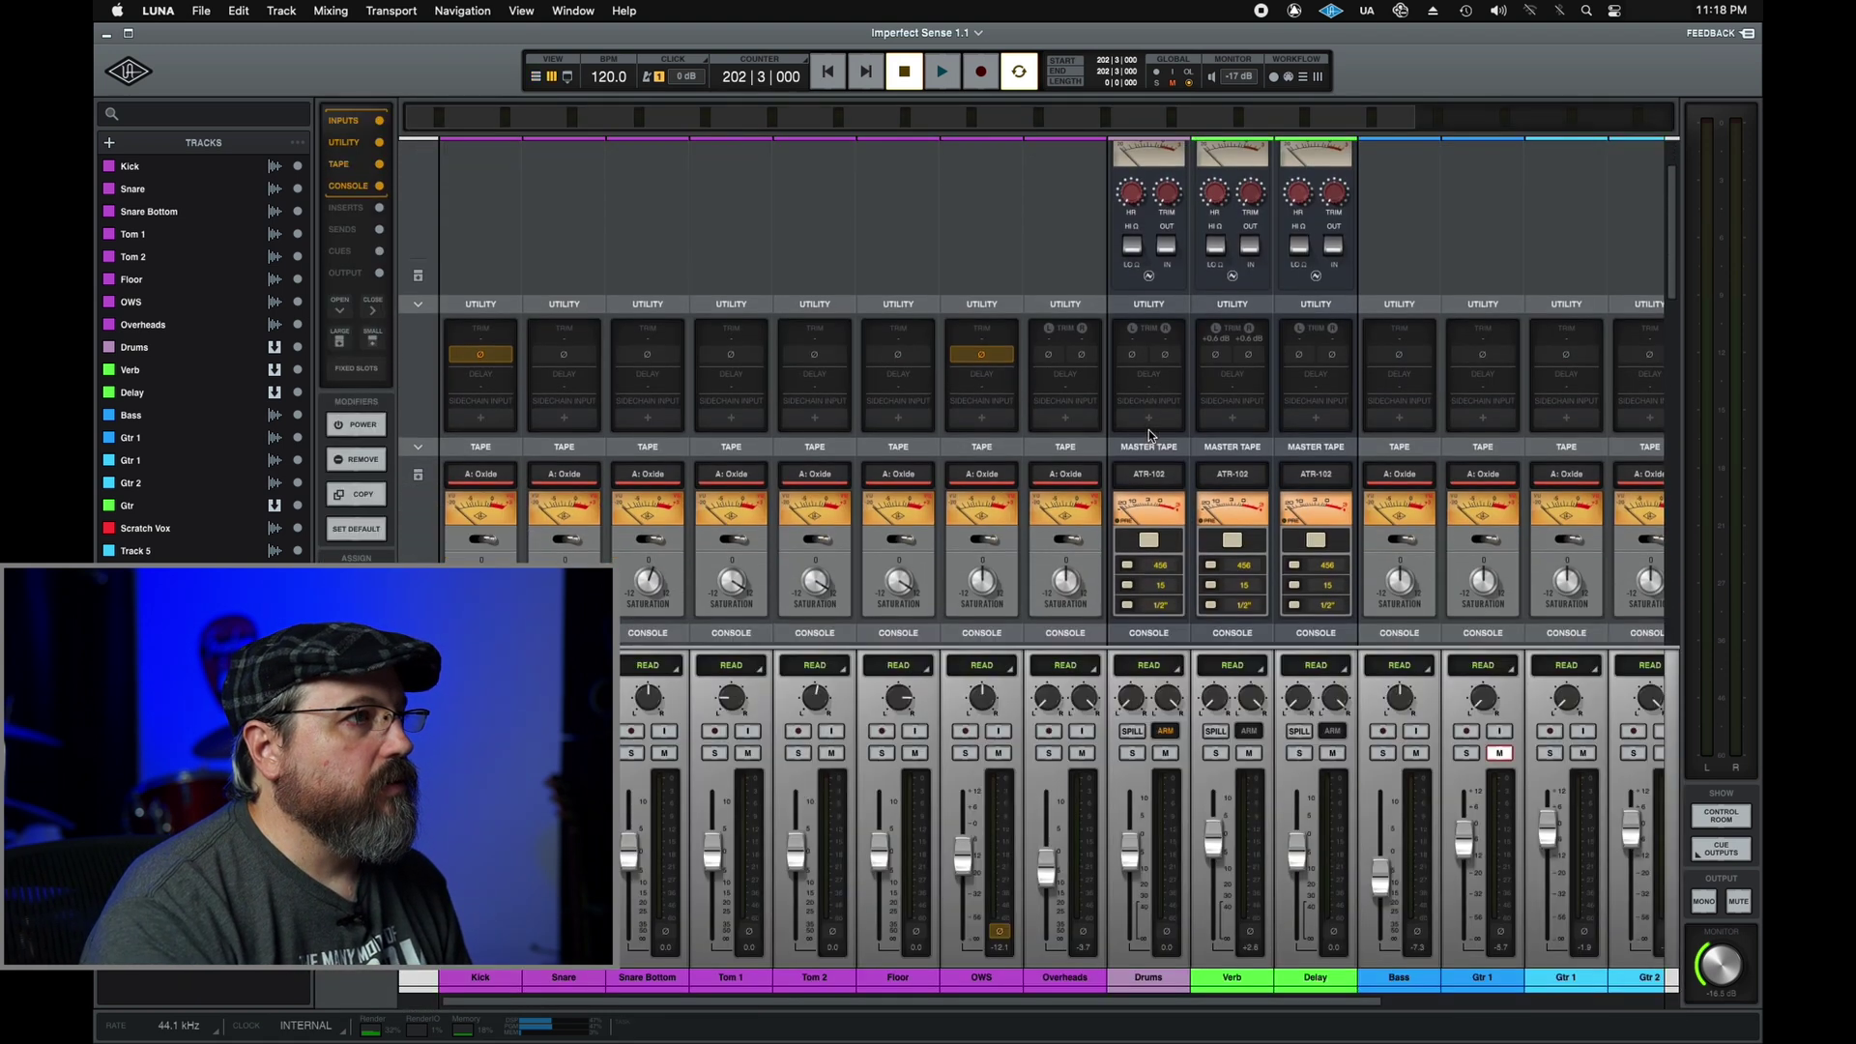
{"action": "scroll", "coordinate": [1149, 436], "scroll_direction": "down", "scroll_amount": 2}
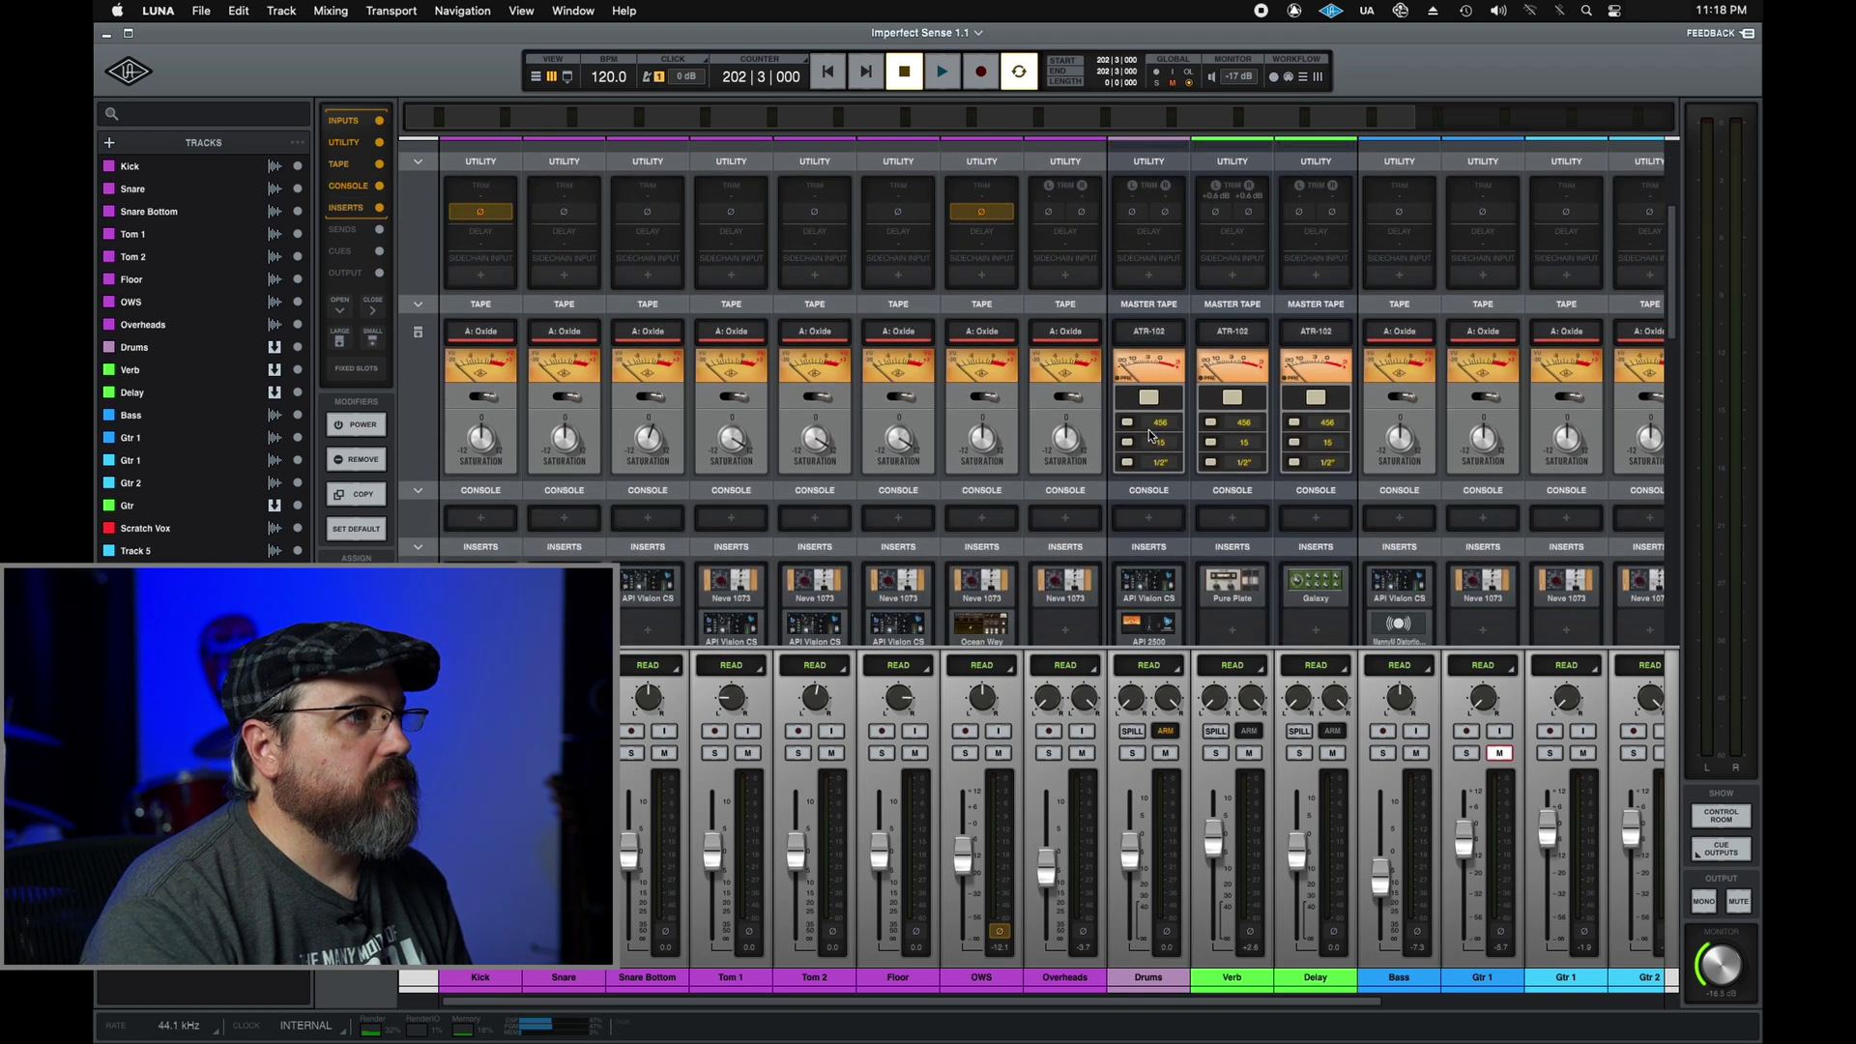
{"action": "scroll", "coordinate": [1150, 436], "scroll_direction": "down", "scroll_amount": 1}
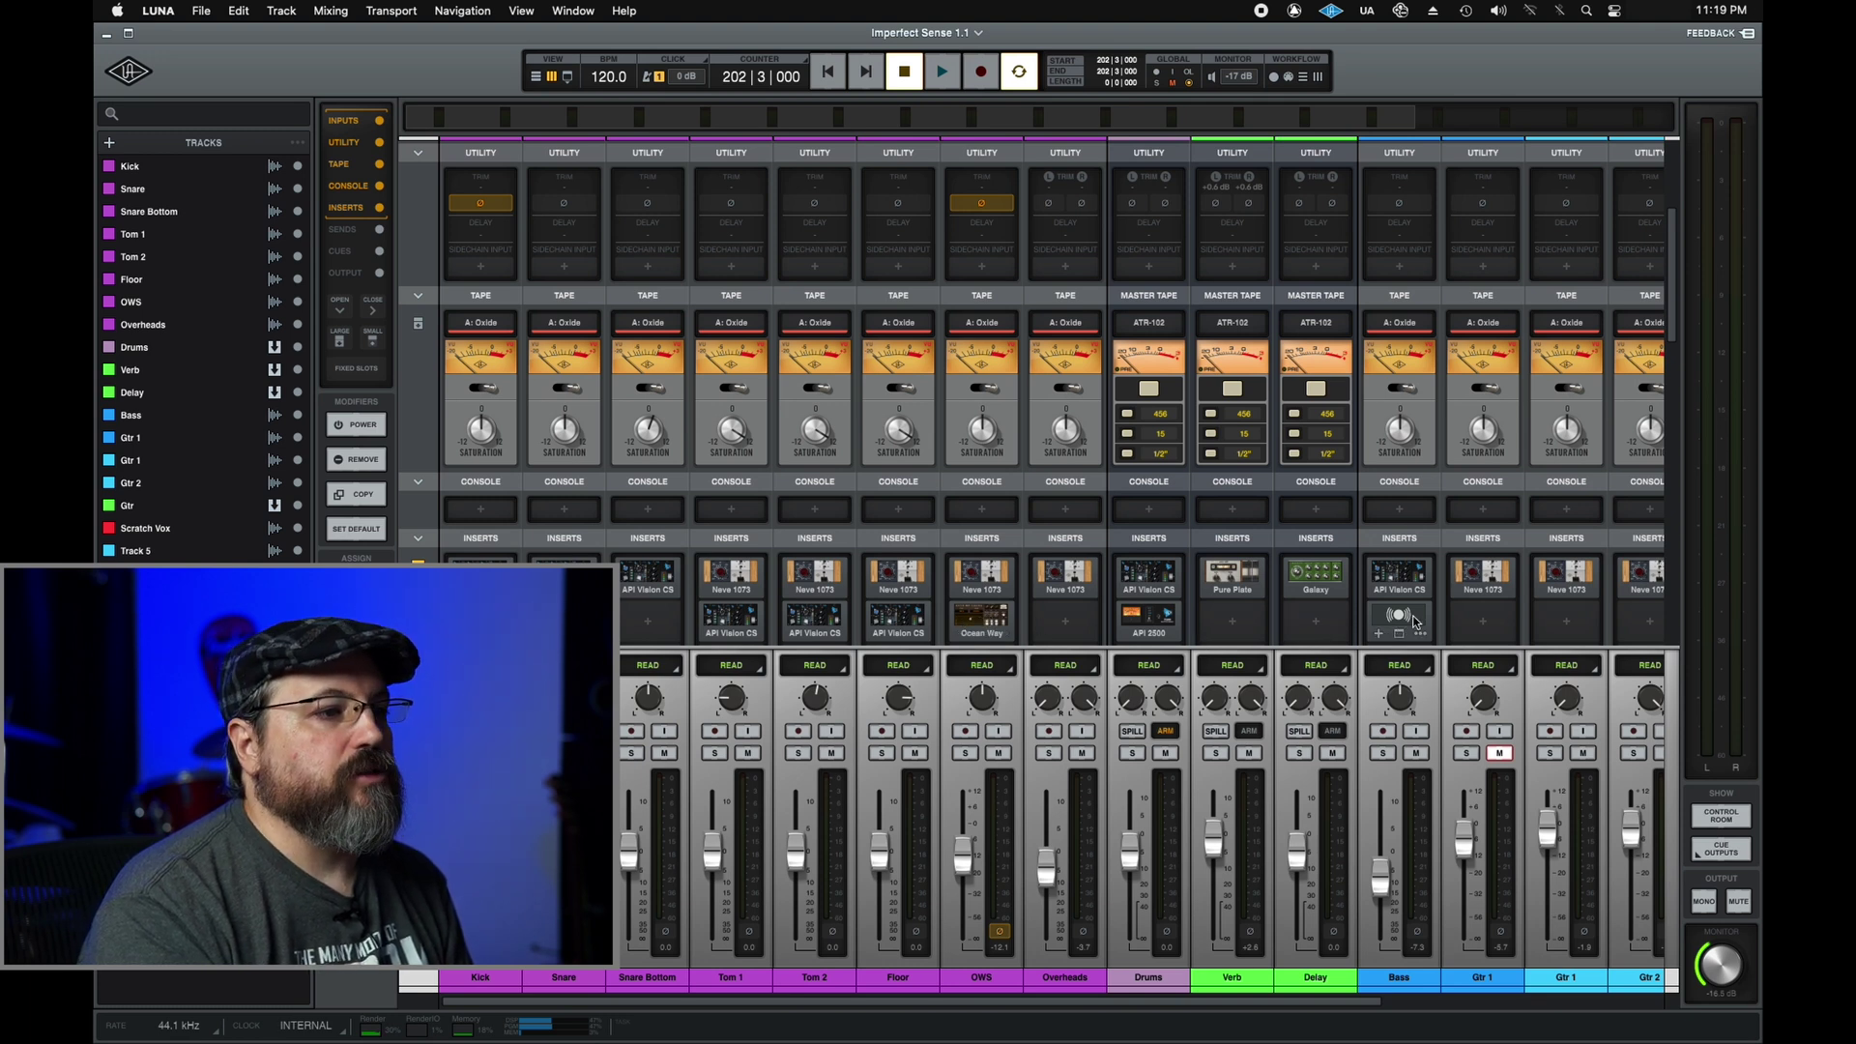
{"action": "left_click_drag", "start_coordinate": [1252, 1007], "coordinate": [1620, 1006]}
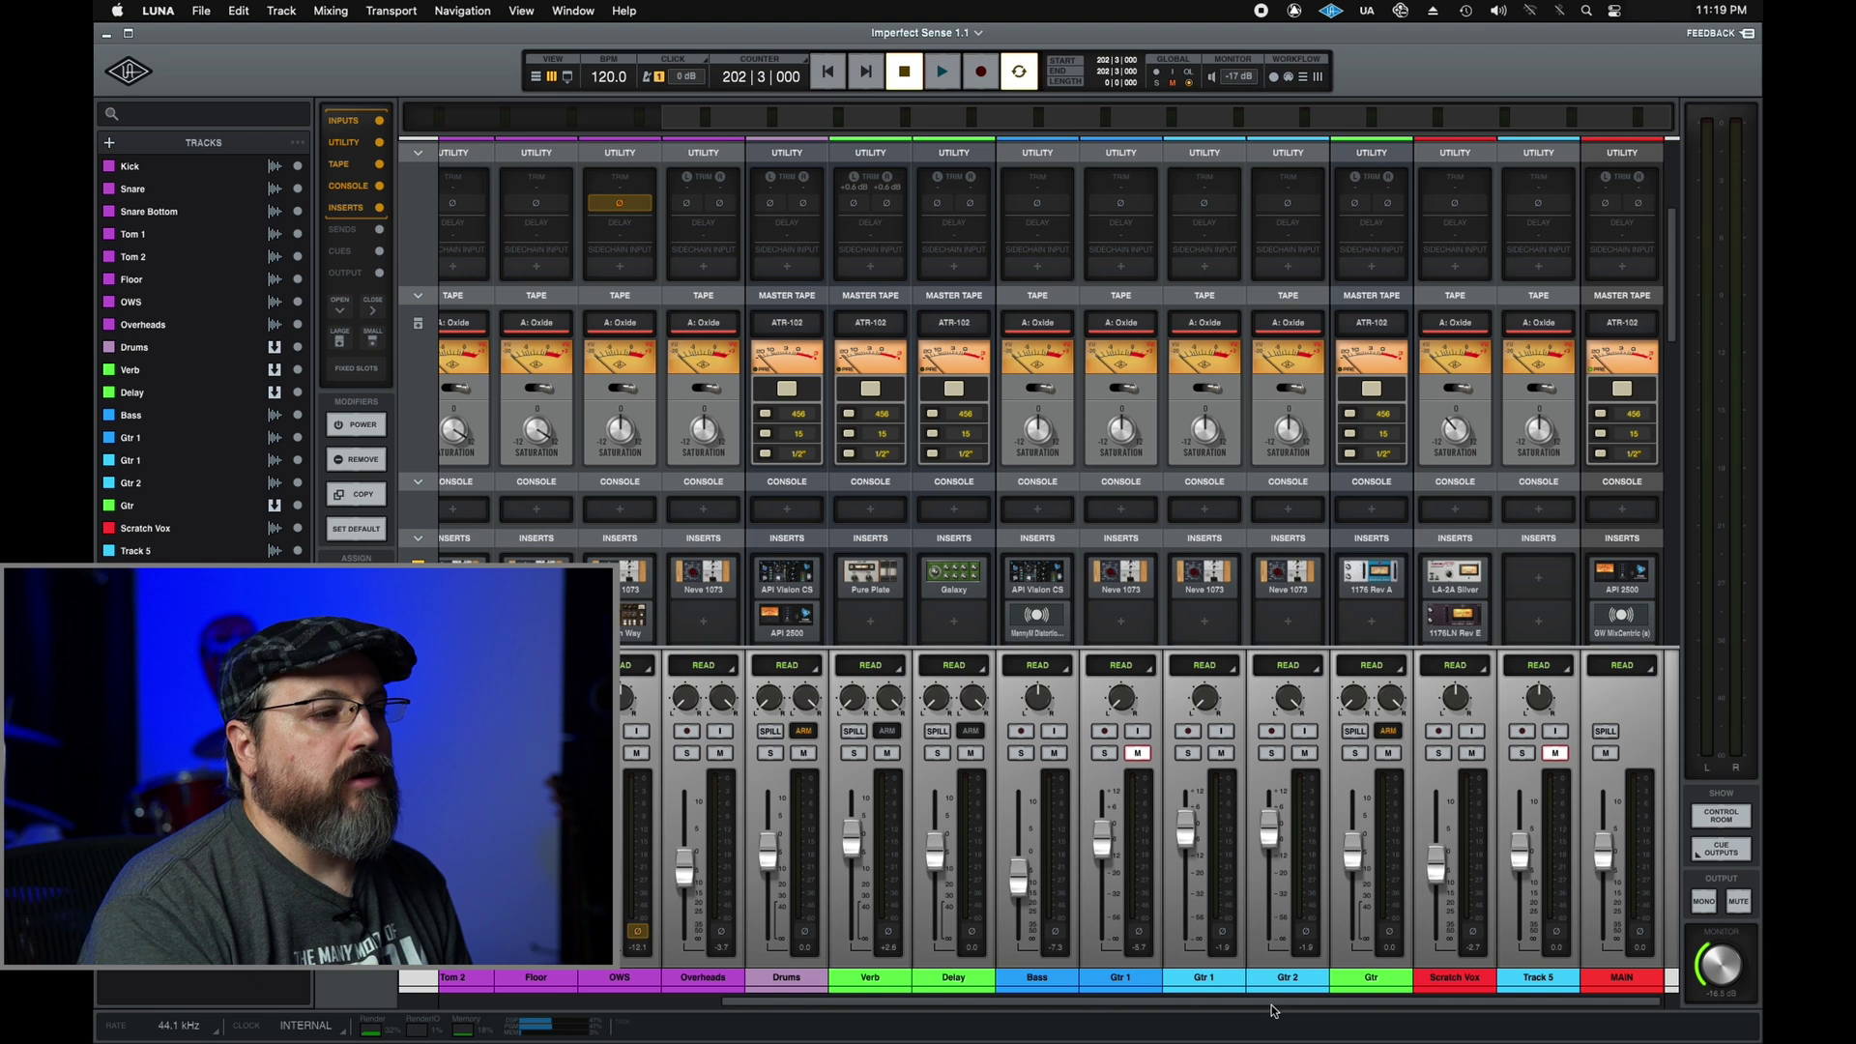
{"action": "left_click_drag", "start_coordinate": [1287, 1009], "coordinate": [844, 1000]}
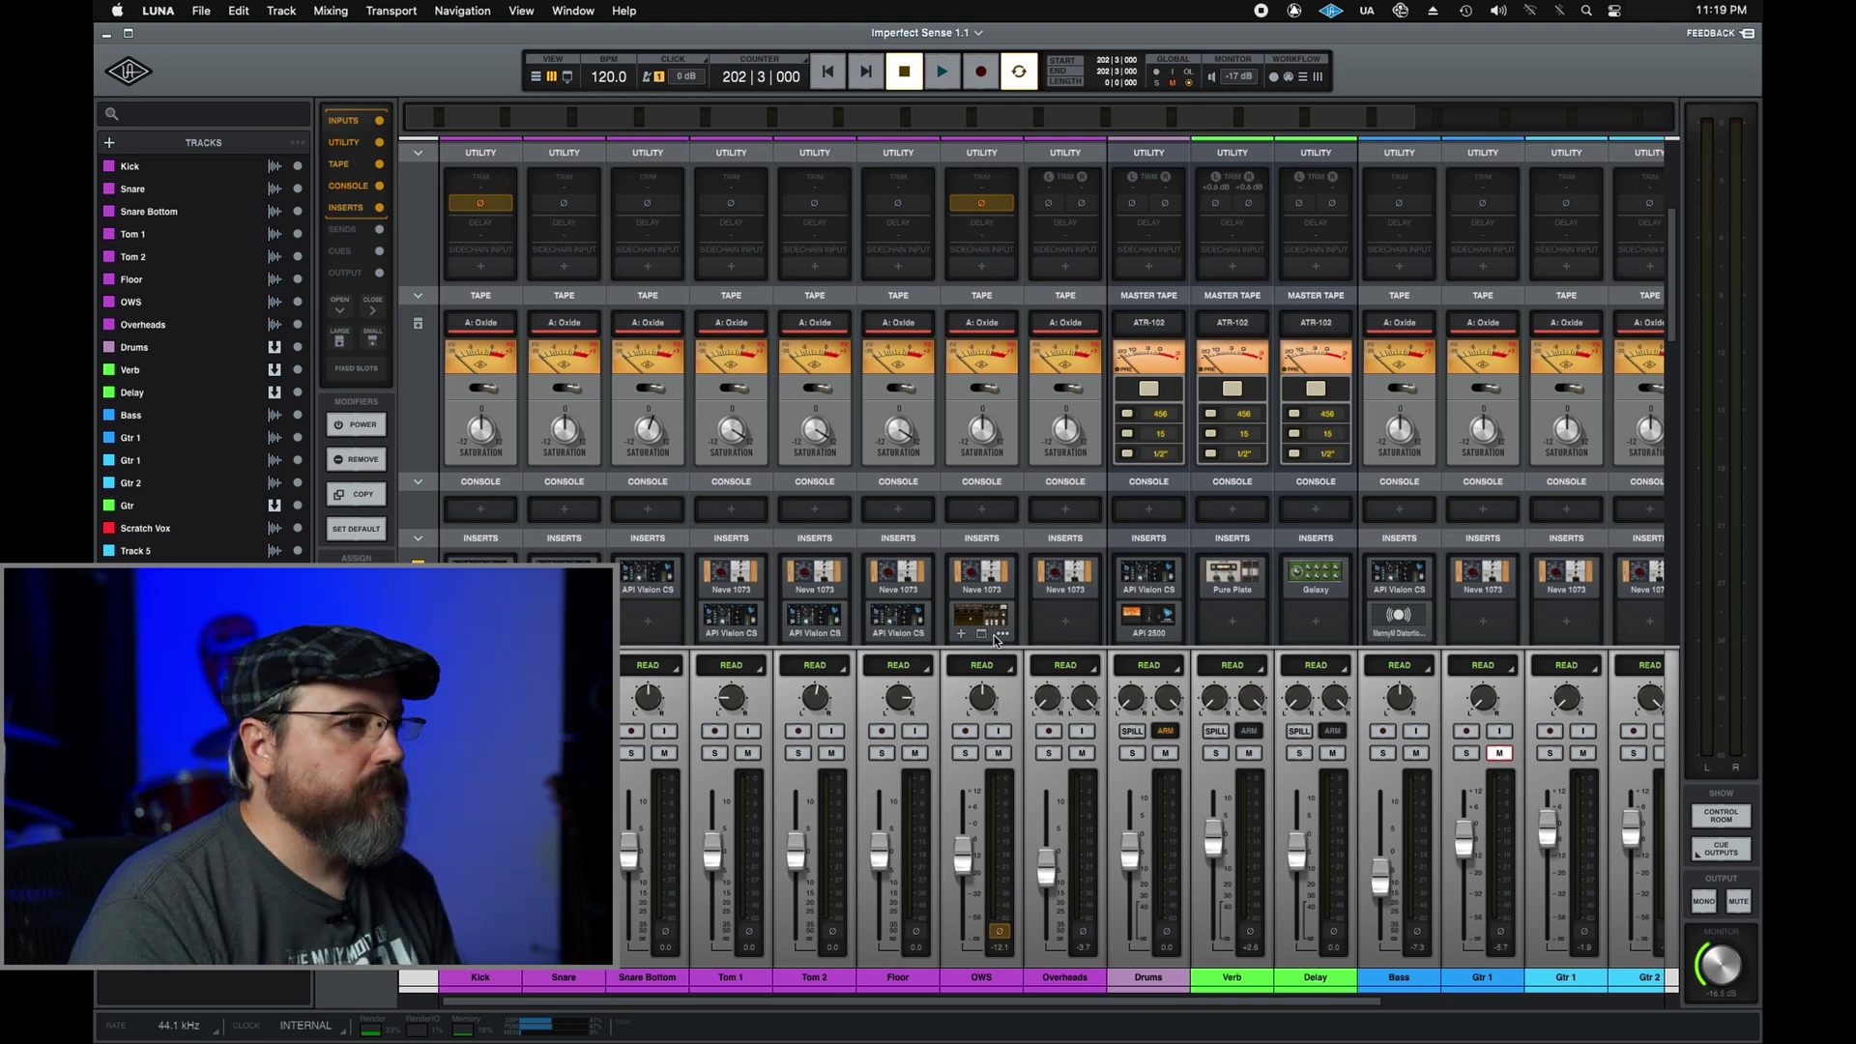
{"action": "key", "text": "space"}
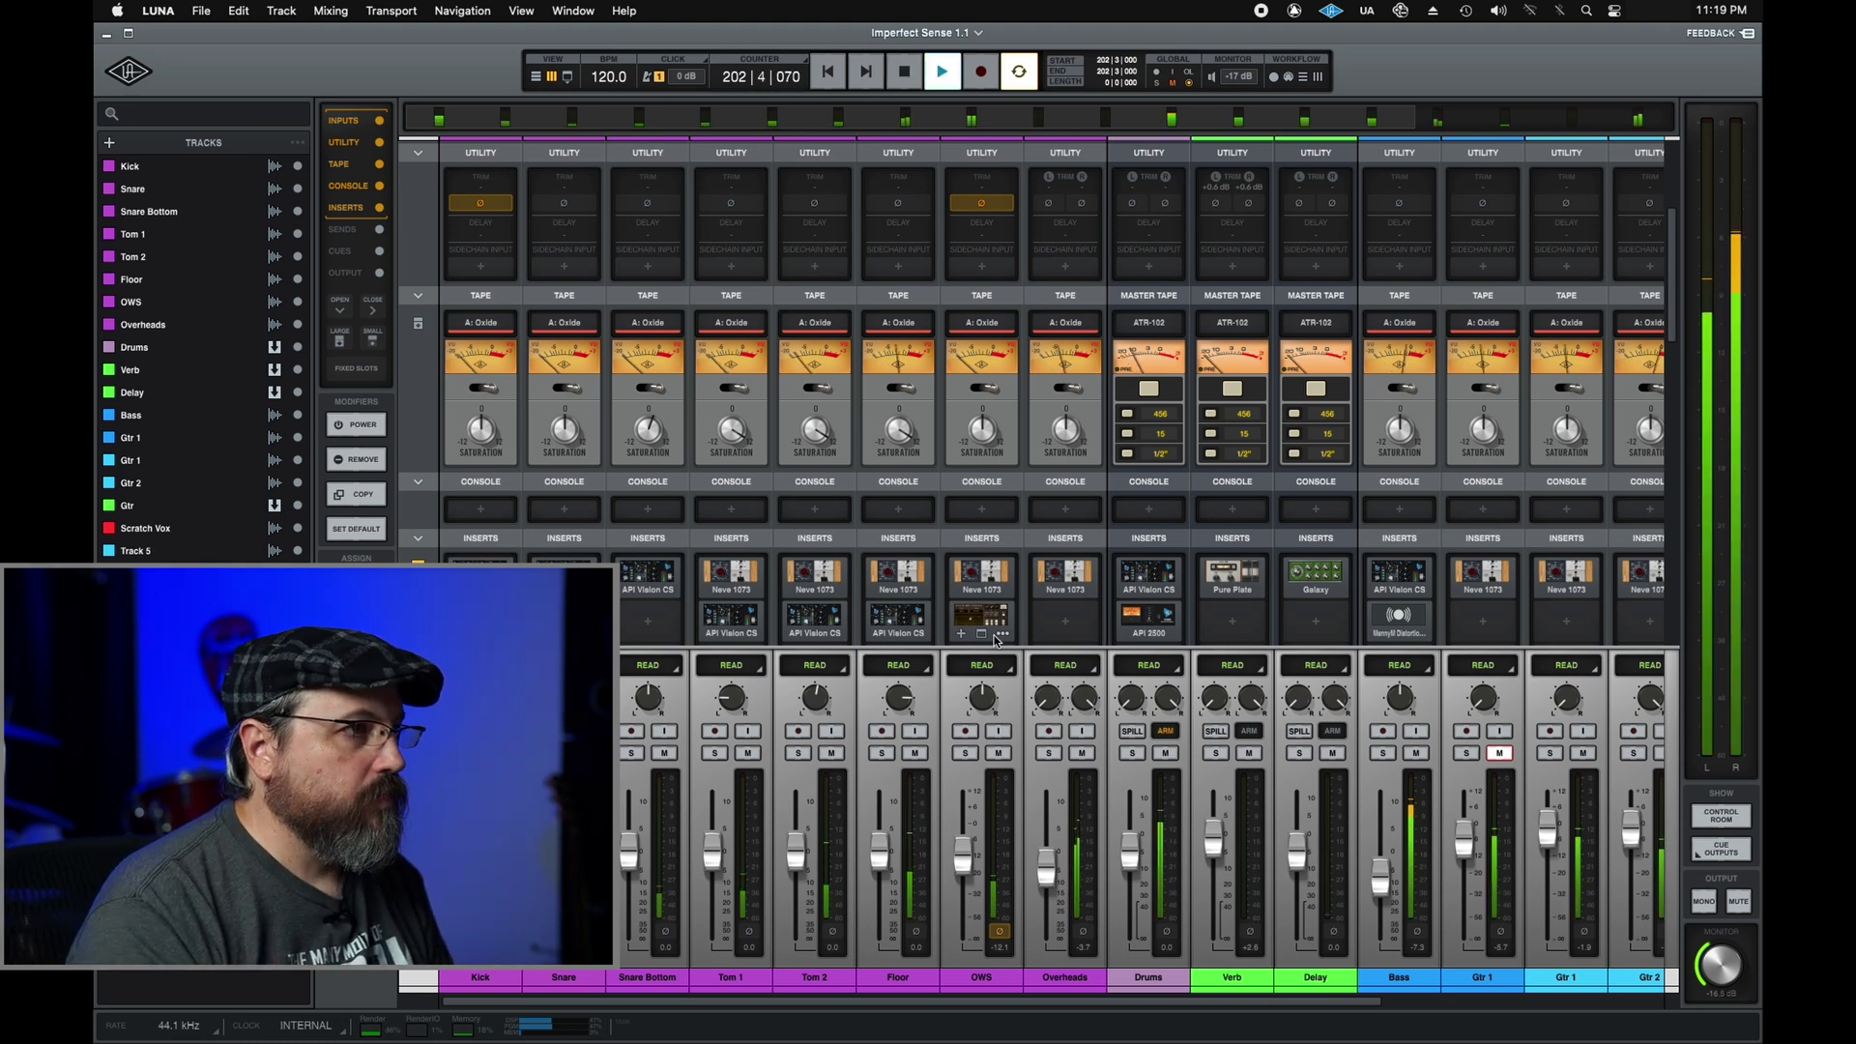